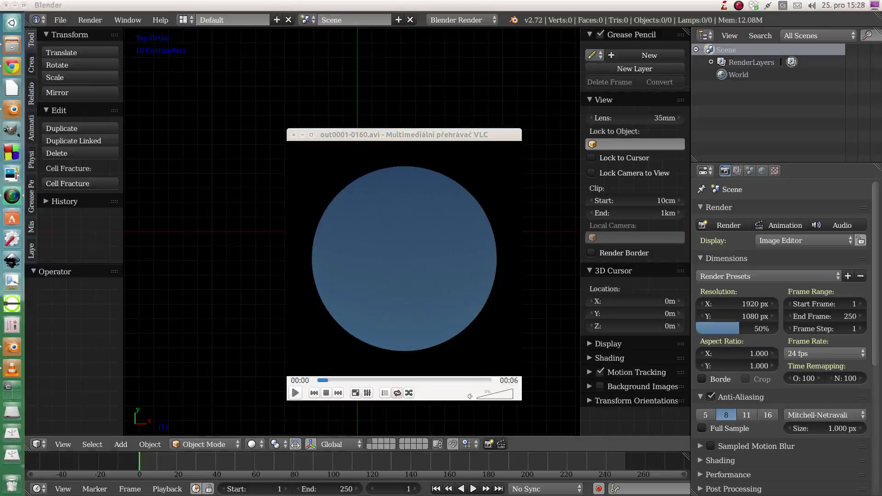
Play the reference animation out0001-0160.avi, pause it partway through and minimize the video player.
click(295, 392)
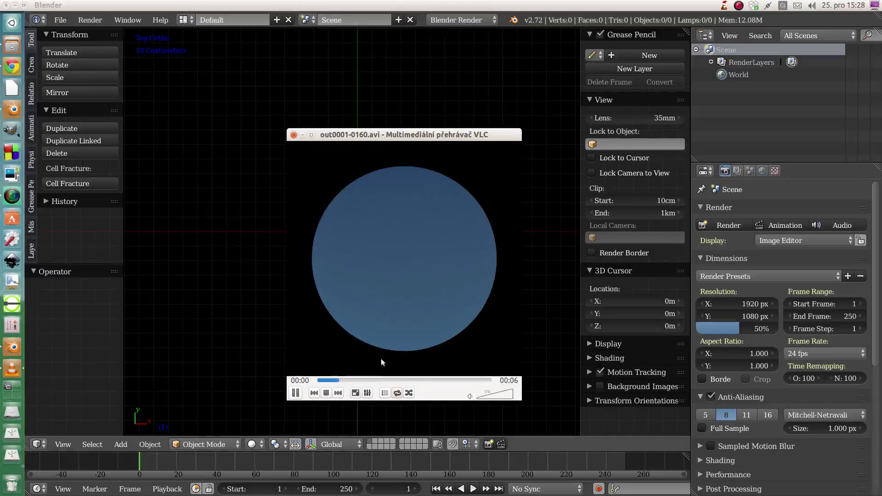
click(297, 394)
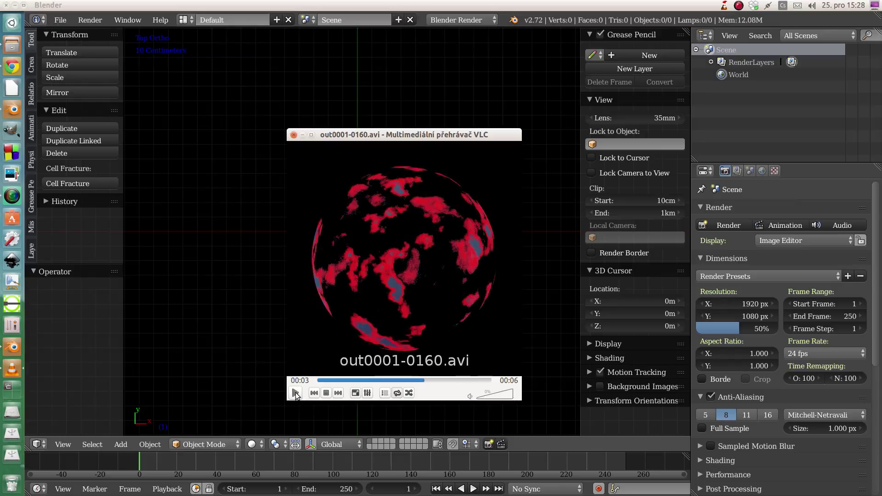
click(302, 135)
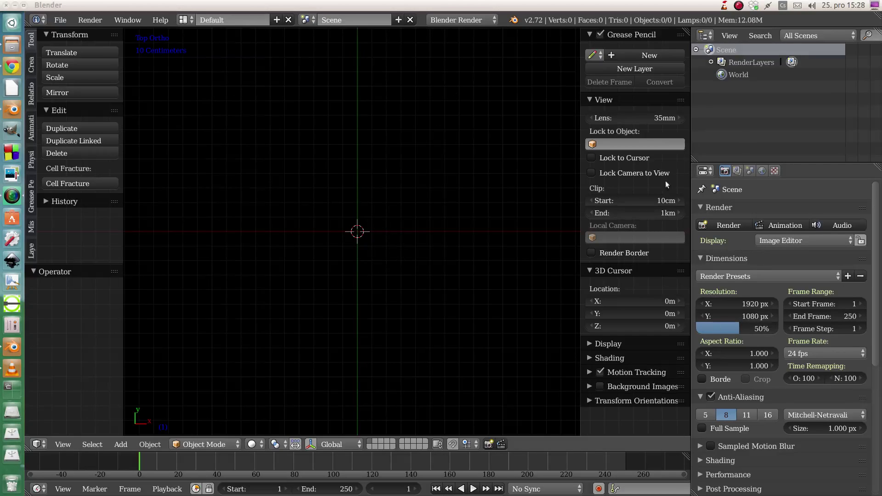
Change the Outliner area to a 3D View and enlarge it downward over the Properties editor.
click(710, 36)
click(716, 52)
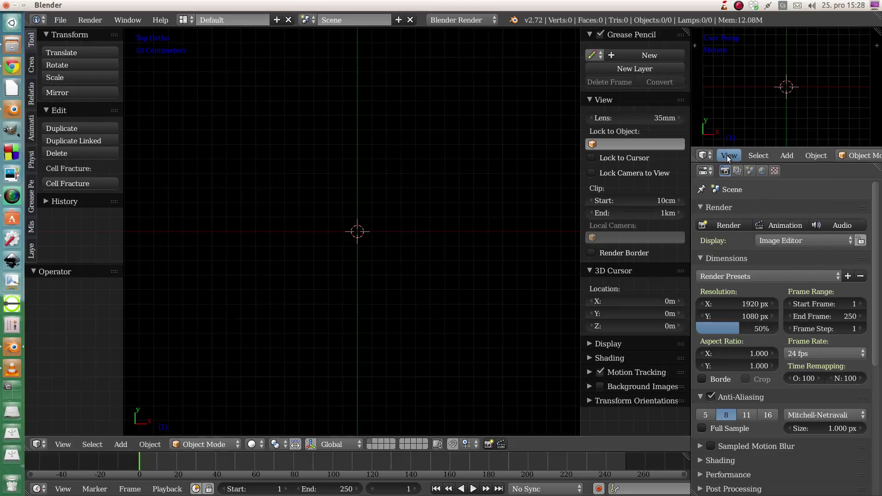
drag(725, 163, 720, 219)
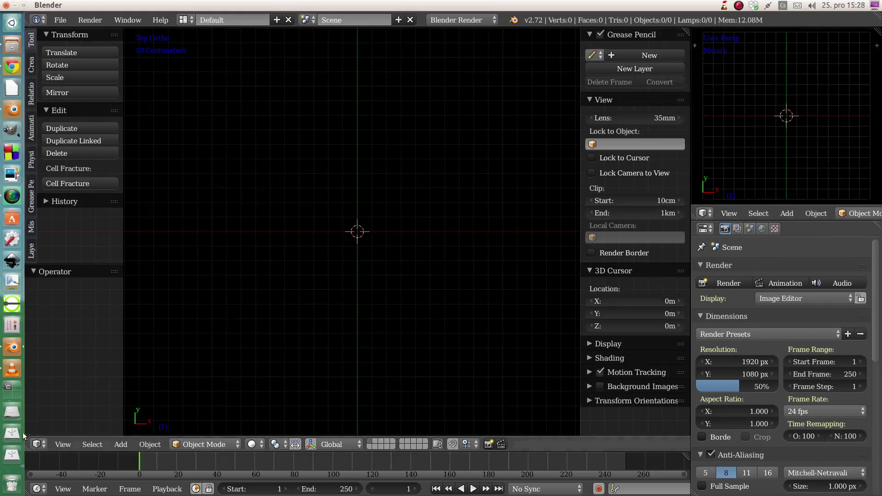
Change the large main 3D View into a Node Editor and hide its properties sidebar.
click(37, 444)
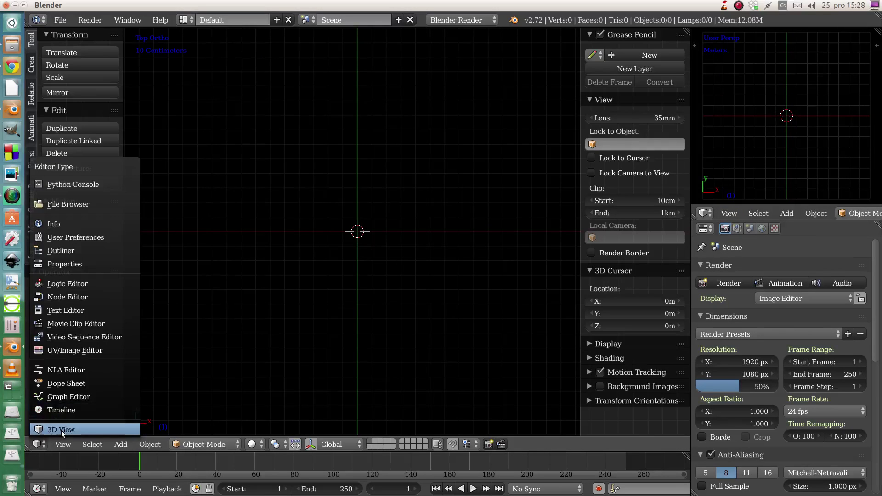
click(63, 297)
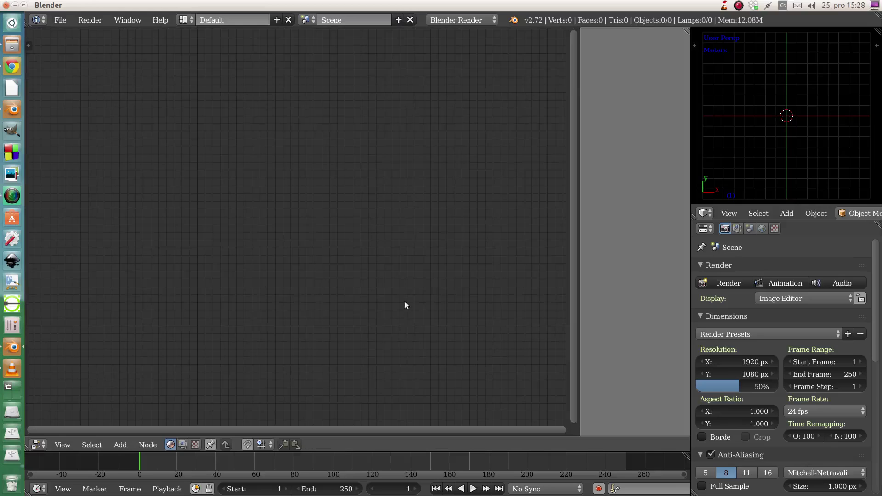
key(n)
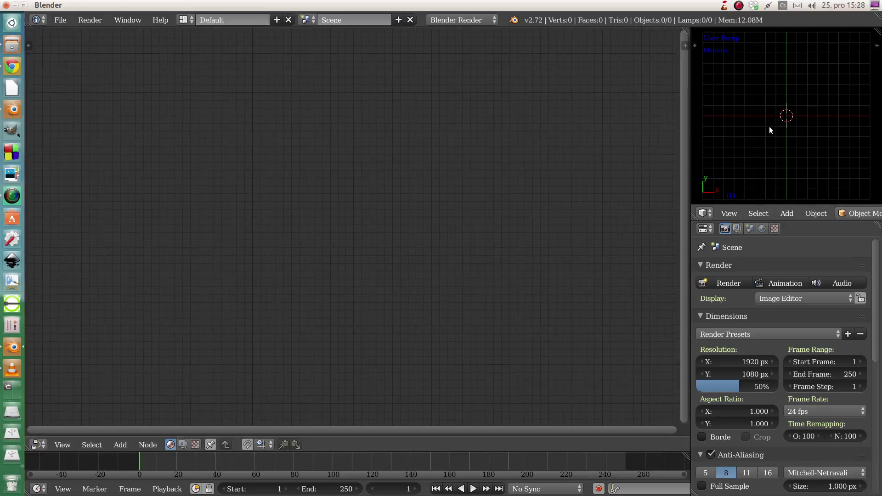
Add a Polysphere mesh to the scene in the small 3D View.
key(shift+a)
mouse_move(760, 115)
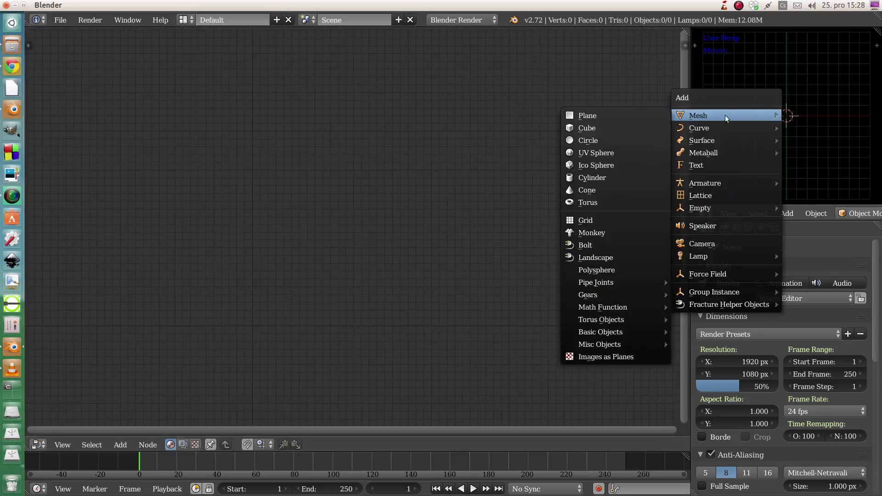
click(597, 270)
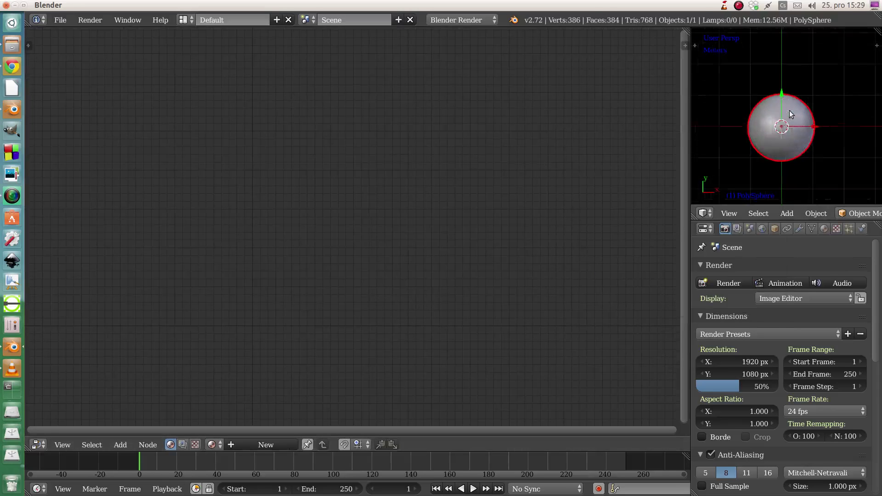
scroll(770, 135, down, 3)
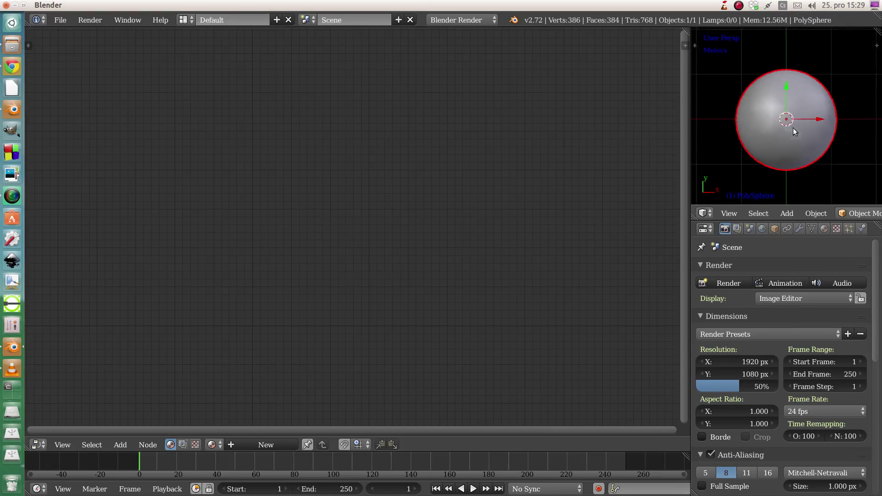
Add a Subdivision Surface modifier to the polysphere.
click(799, 228)
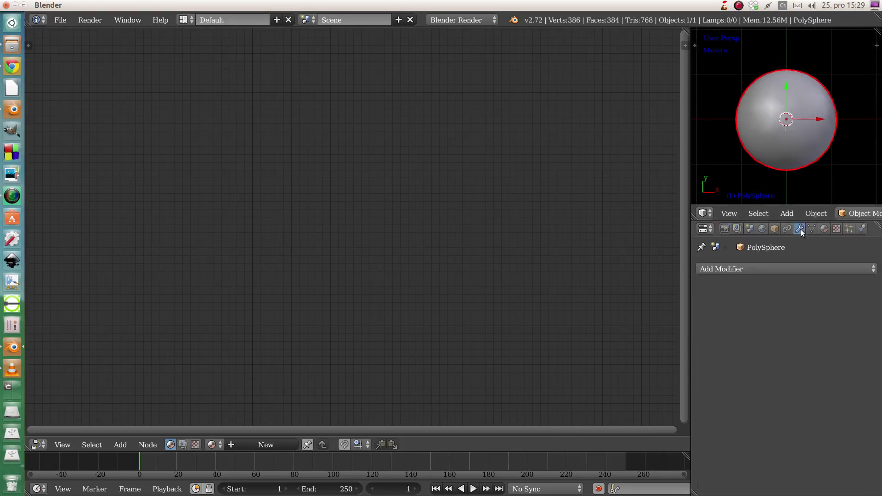
click(715, 270)
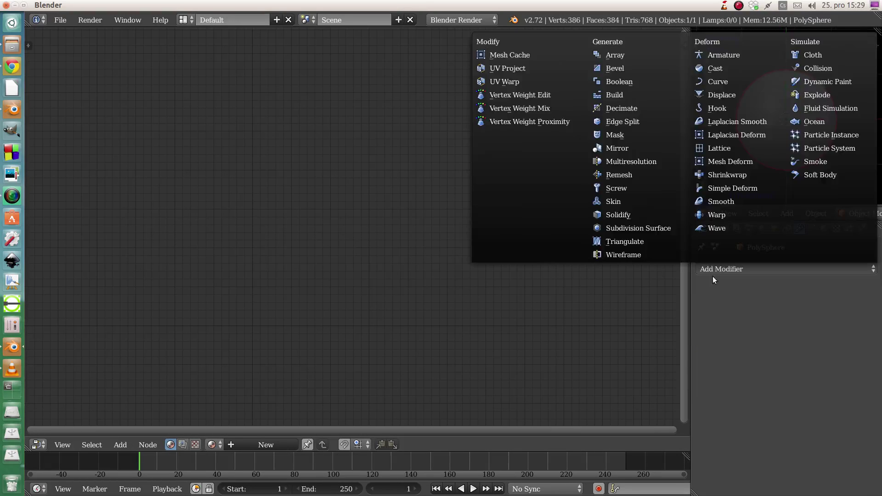
click(641, 227)
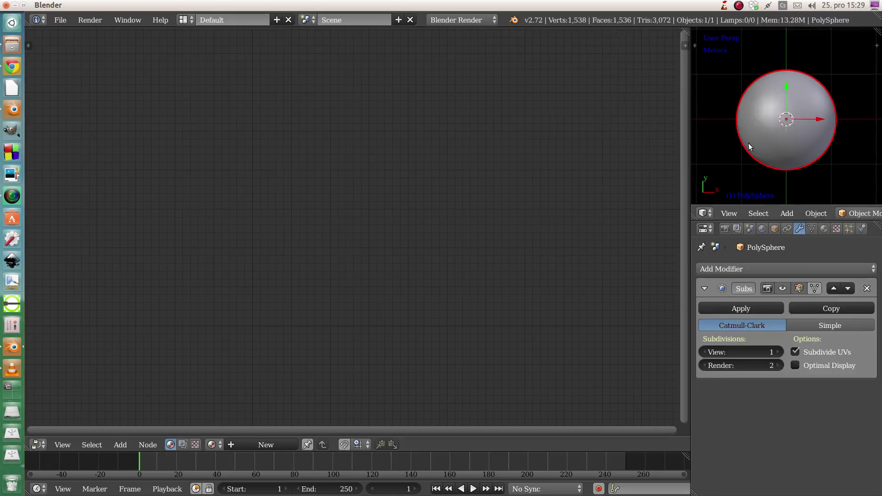
scroll(782, 131, up, 1)
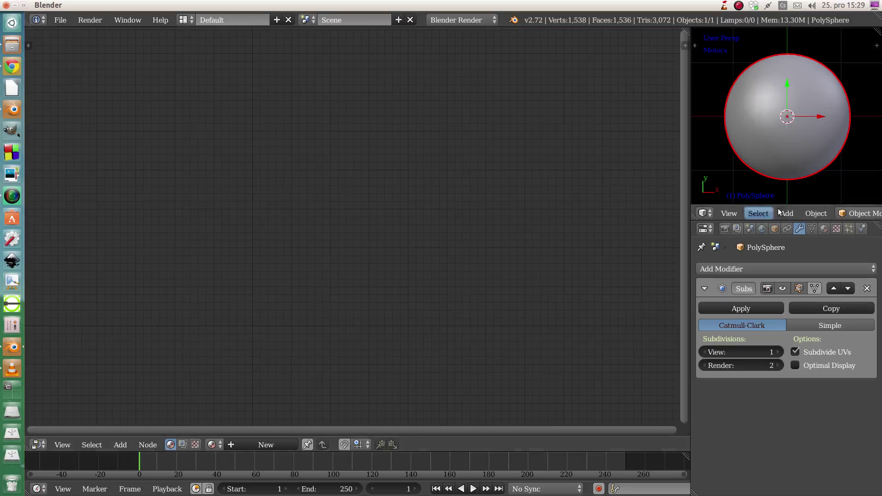
Switch the render engine to Cycles Render and set the small 3D View's shading to Rendered.
click(458, 20)
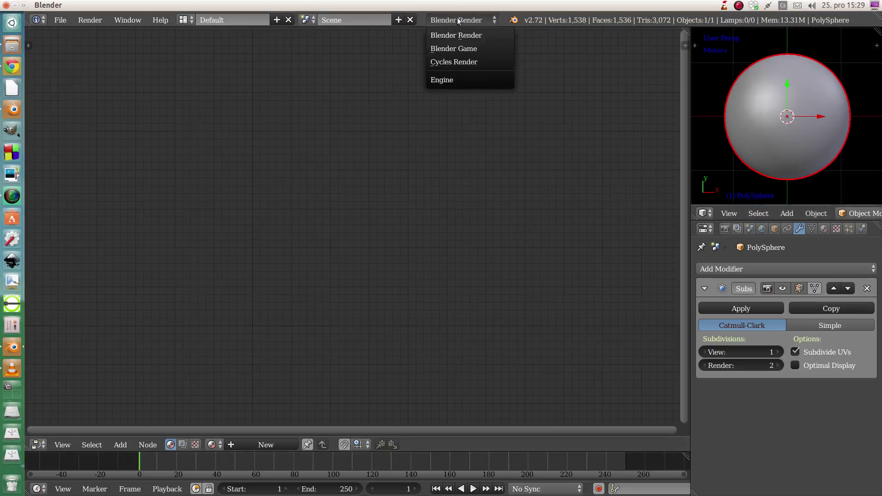
click(456, 62)
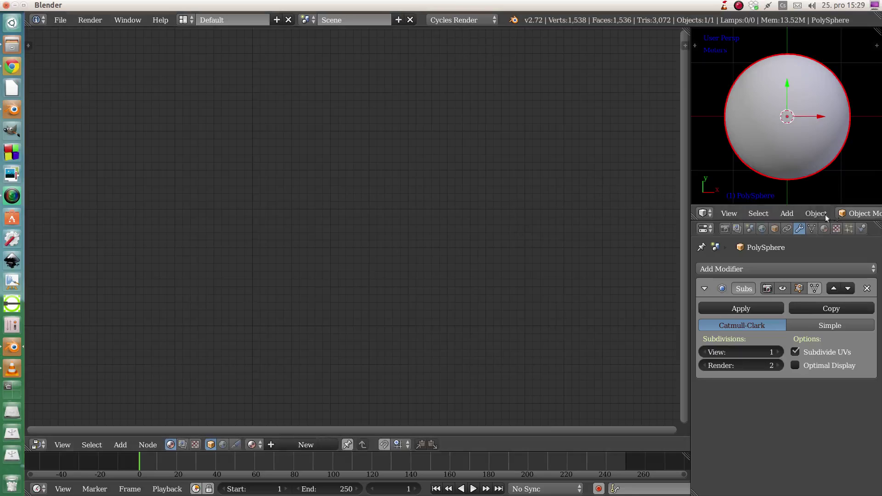
scroll(781, 213, down, 5)
click(780, 213)
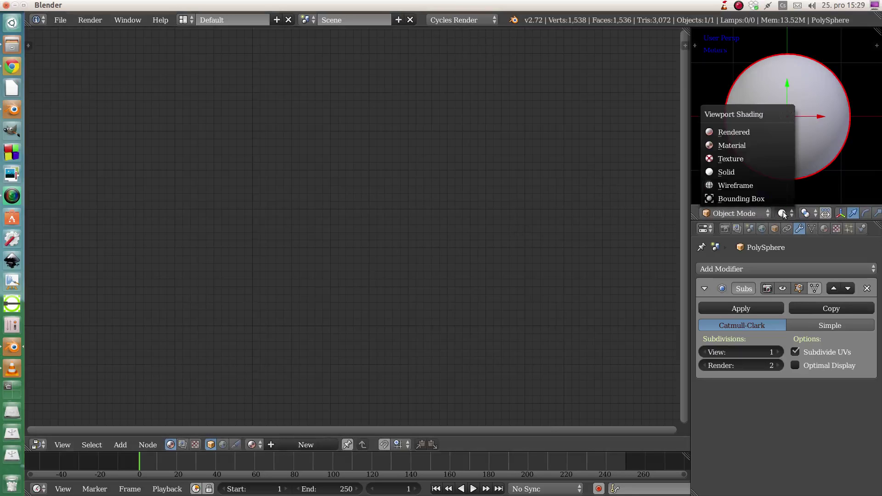
click(743, 131)
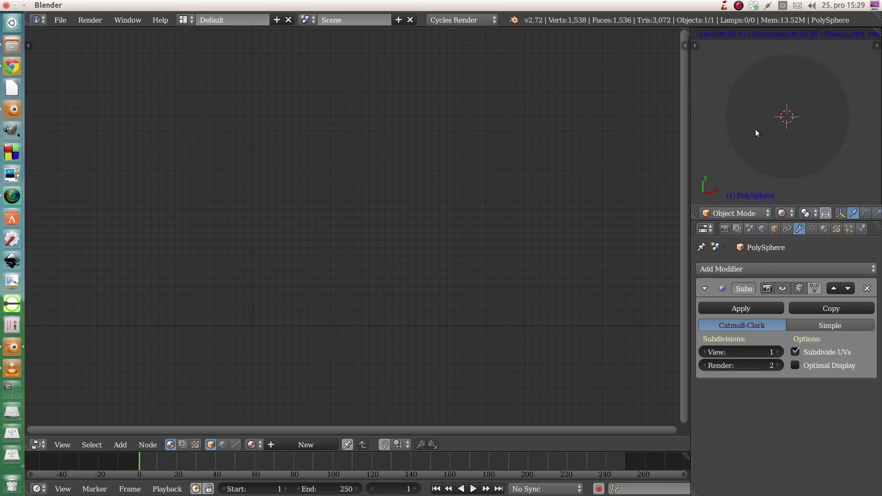
Enable nodes for the world and assign a Sky Texture to the background colour.
click(763, 229)
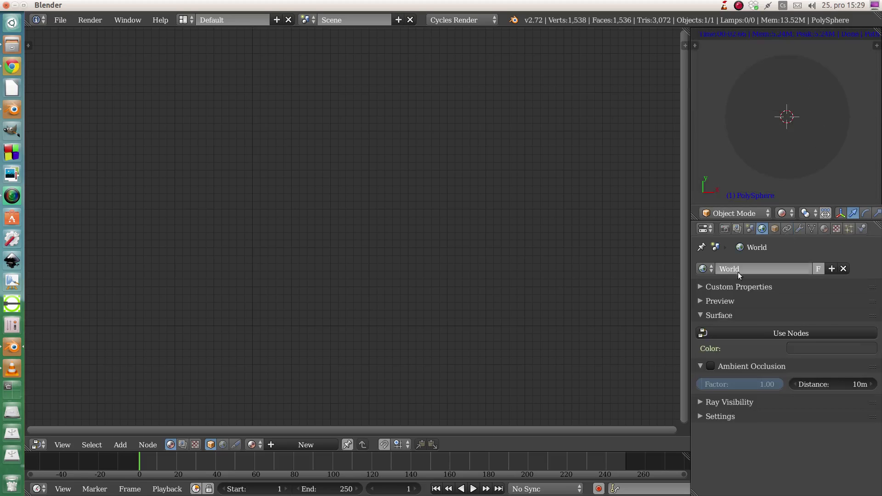
click(767, 332)
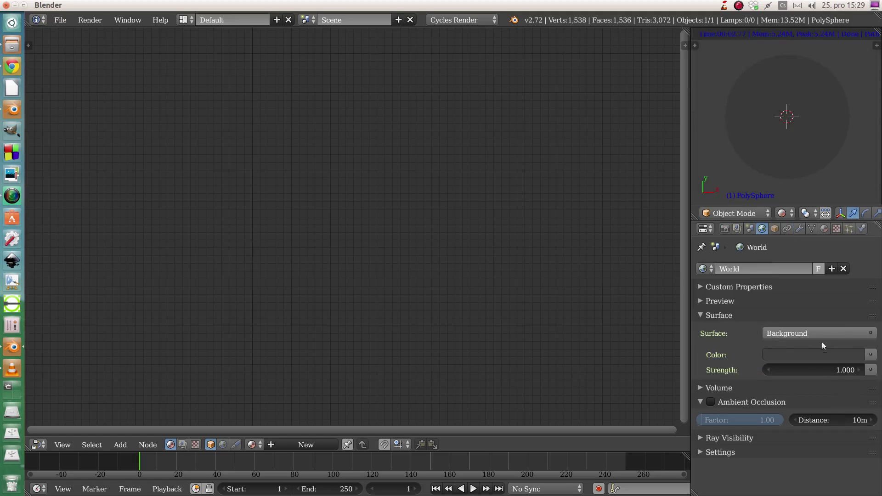
click(850, 335)
click(870, 354)
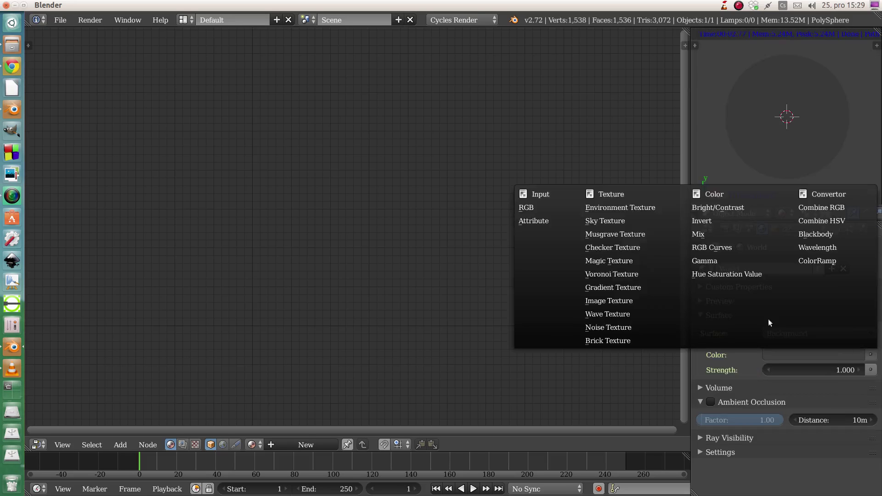
click(627, 222)
Set the world background's strength to 2.2.
click(831, 434)
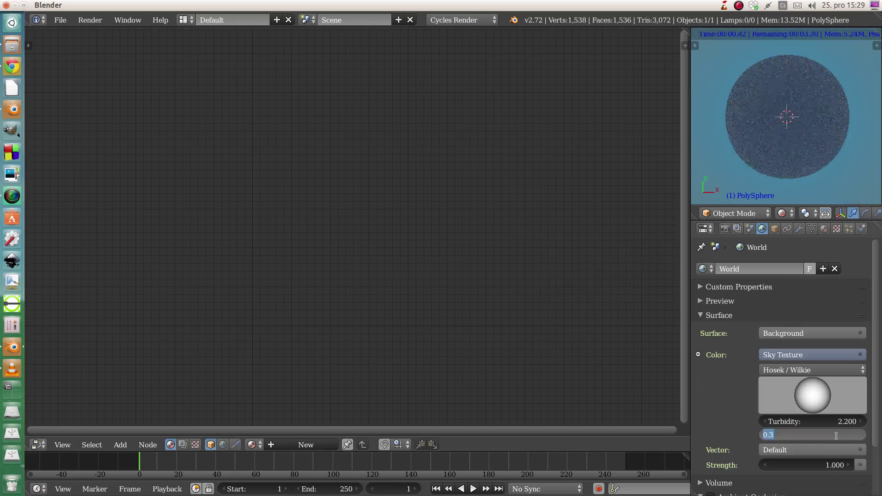
click(833, 465)
text(2.2)
key(Return)
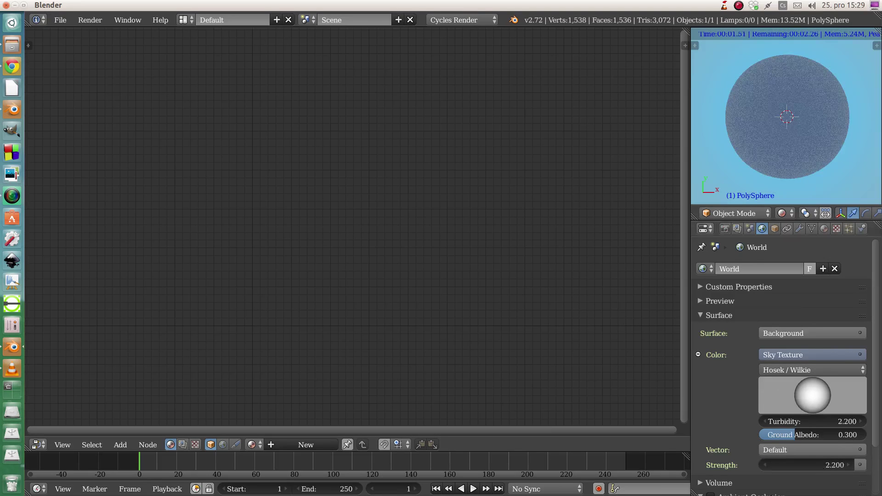
Turn off the world's Camera ray visibility and collapse the Ray Visibility and Ambient Occlusion sections.
scroll(707, 473, down, 3)
scroll(706, 487, down, 3)
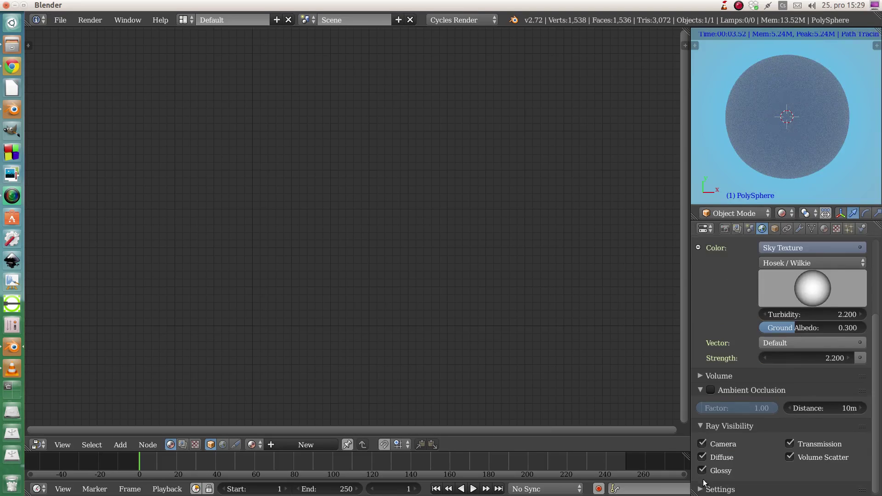
click(702, 444)
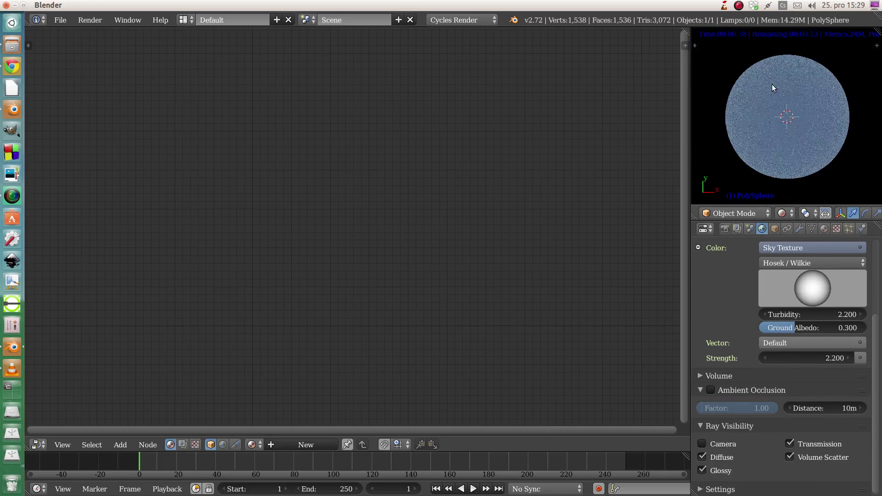
click(700, 426)
click(700, 390)
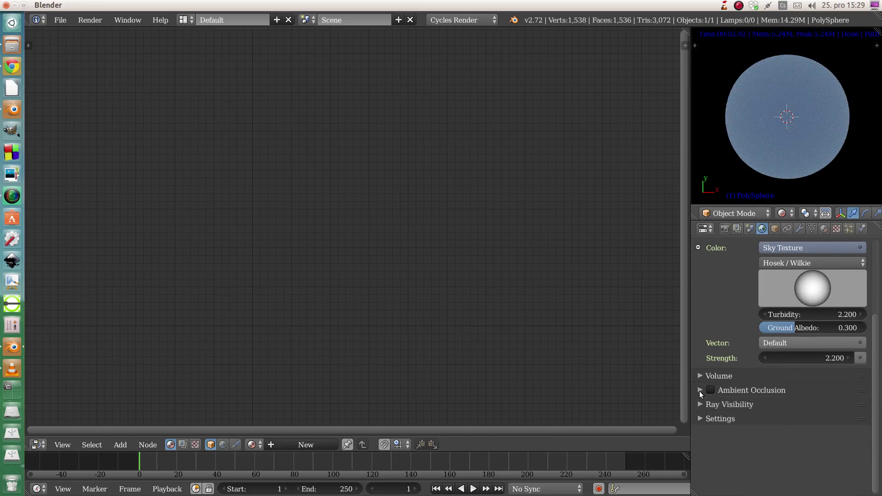
click(700, 45)
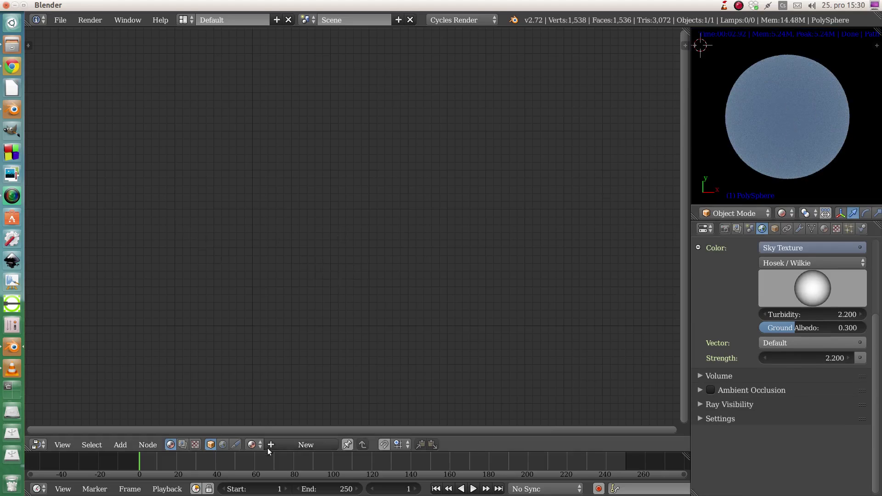
Create a new material for the polysphere and spread its Diffuse BSDF and Material Output nodes apart.
click(303, 444)
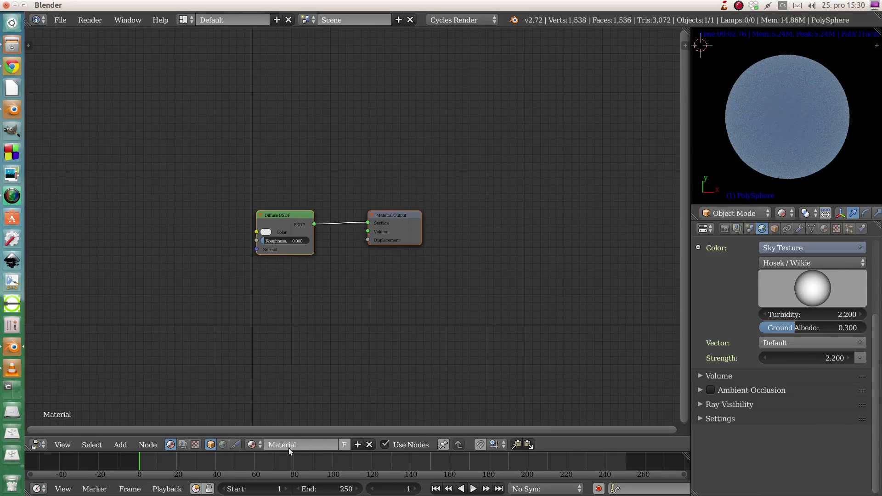
drag(280, 216, 305, 214)
drag(403, 216, 591, 154)
scroll(405, 216, up, 3)
drag(222, 219, 419, 260)
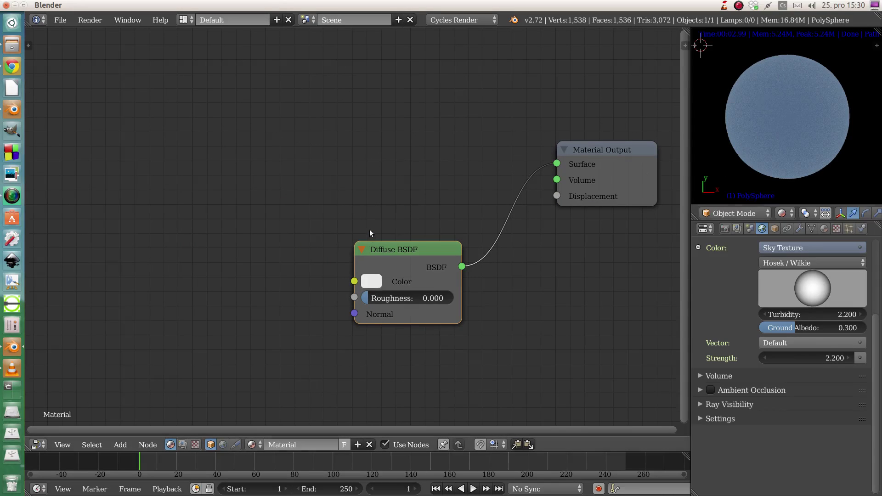
Add an Emission shader above the Diffuse BSDF and connect it to the Material Output's Surface input.
key(shift+a)
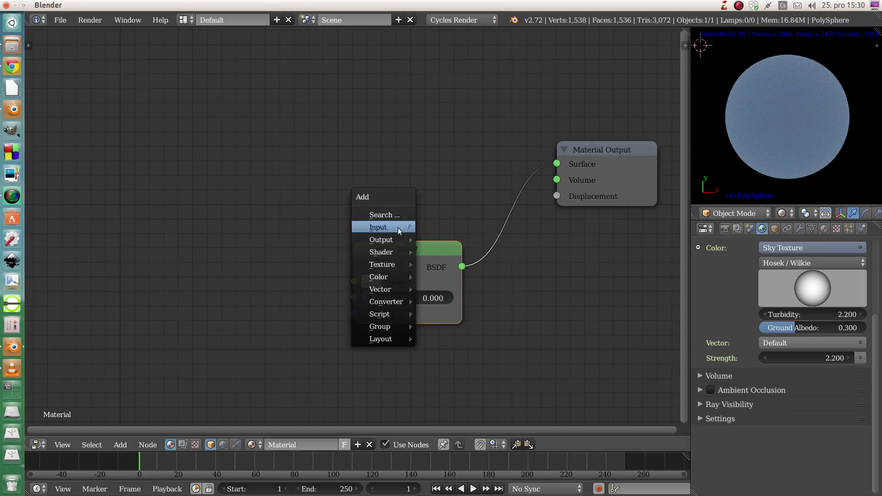
mouse_move(395, 264)
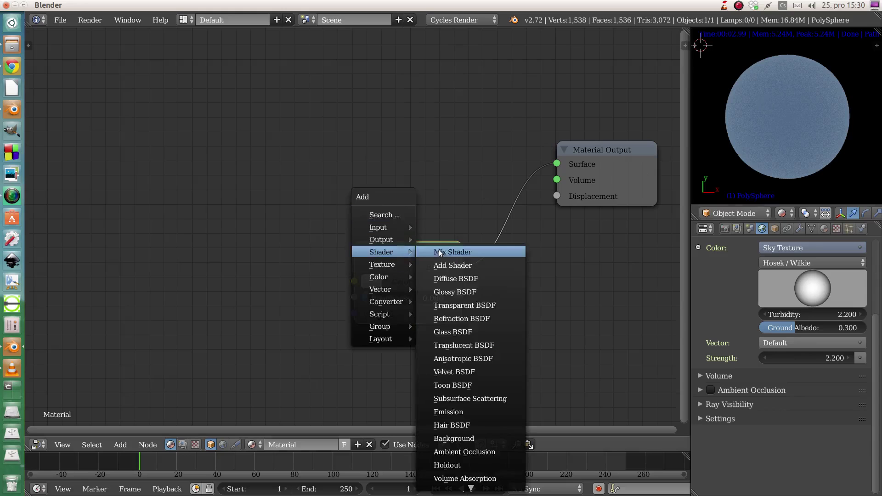
click(461, 412)
click(439, 170)
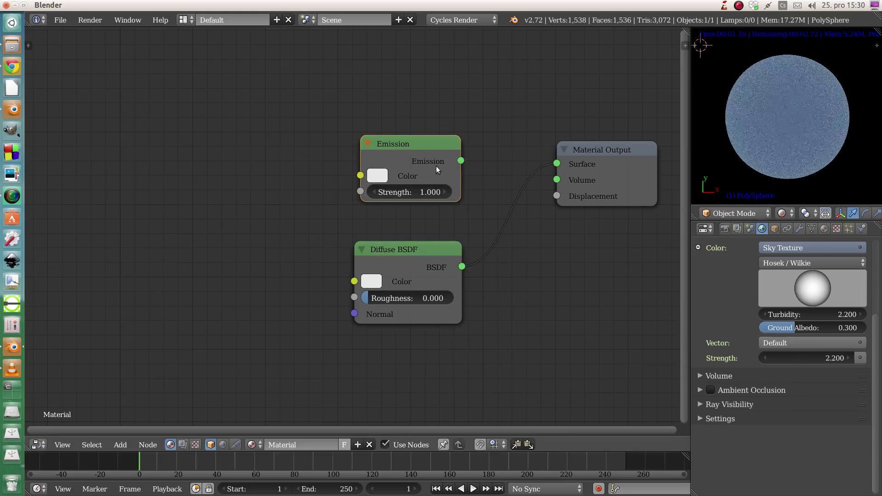
drag(462, 164, 556, 164)
middle_drag(262, 188, 283, 187)
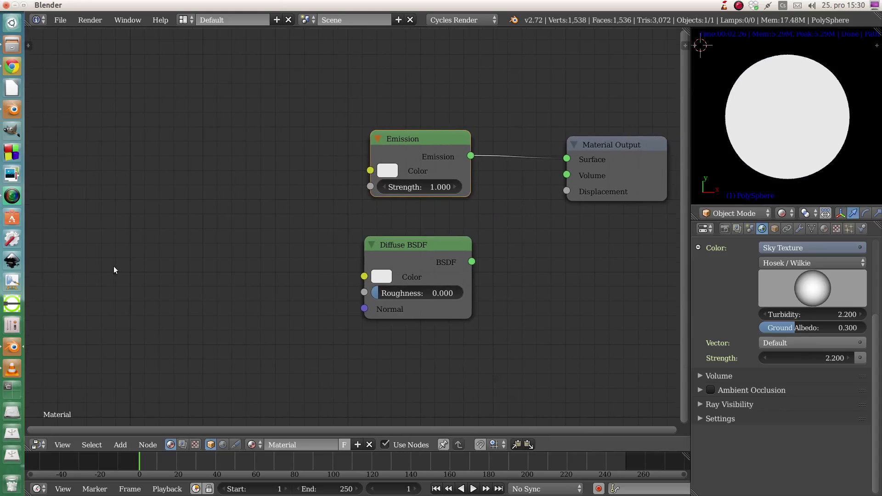
middle_drag(94, 244, 122, 238)
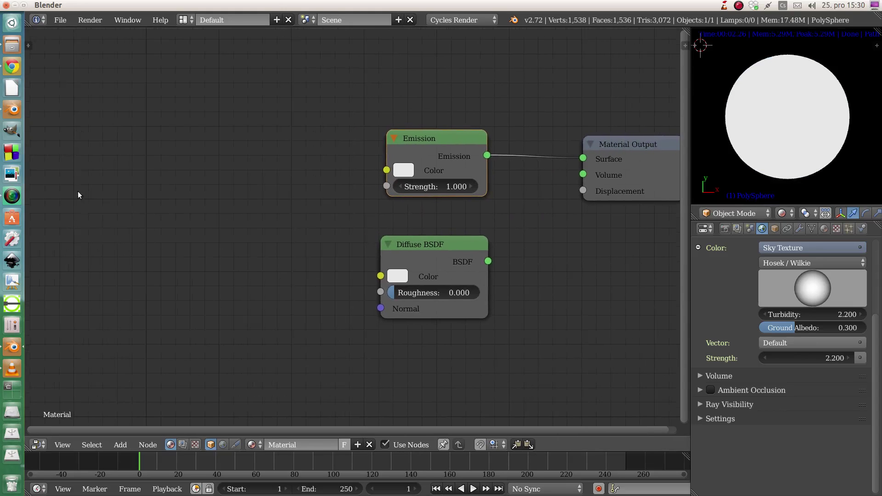
Add a Noise Texture on the far side of the shaders and connect its Fac output to the Emission's Color input.
key(shift+a)
mouse_move(73, 205)
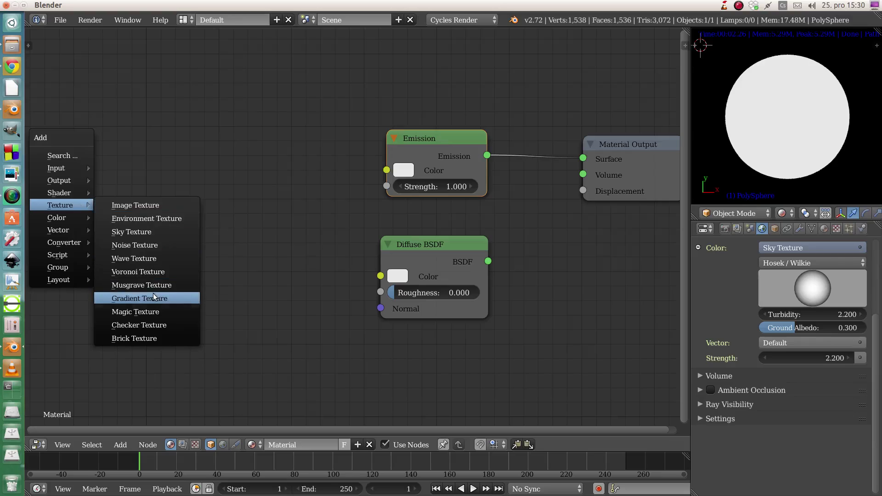
click(137, 244)
click(54, 143)
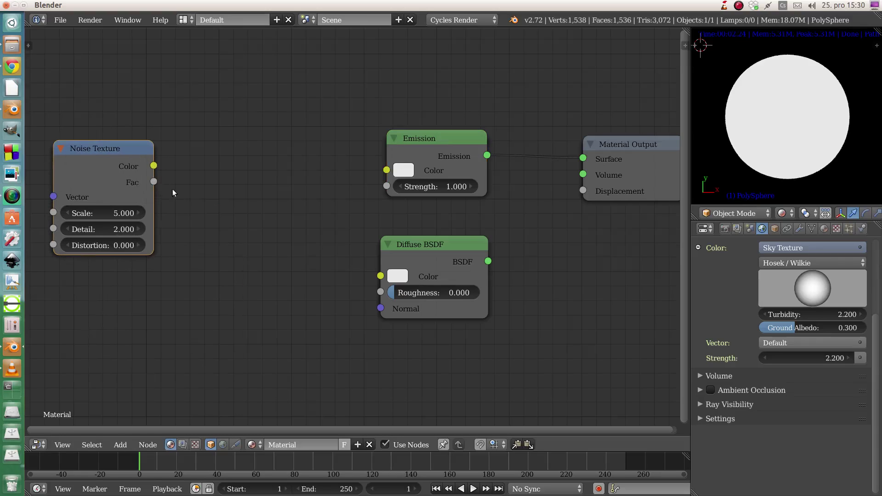
middle_drag(174, 192, 233, 189)
drag(168, 192, 143, 202)
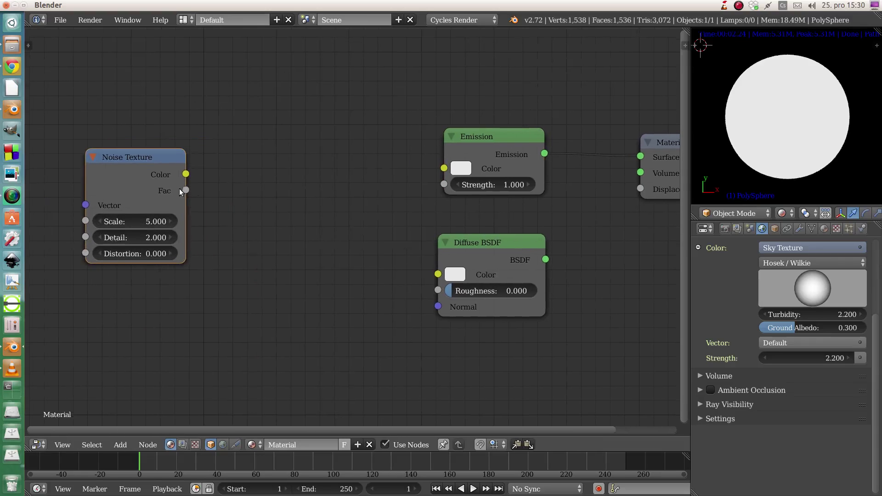
drag(186, 190, 443, 168)
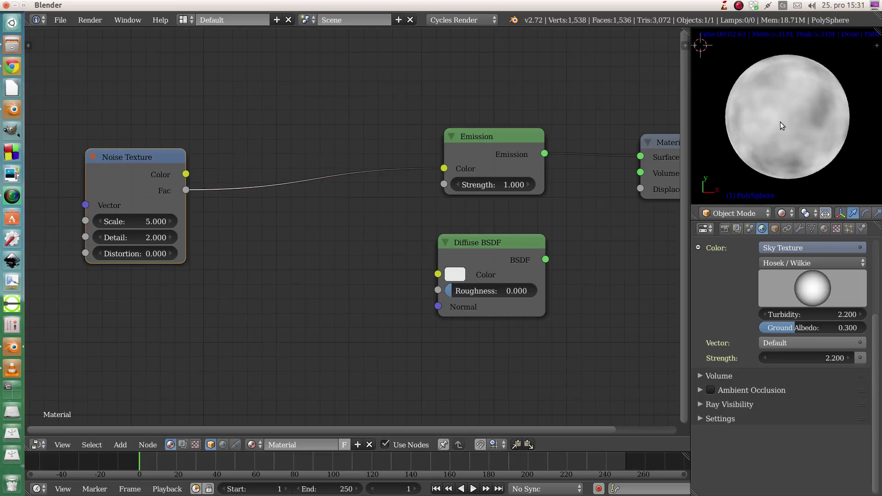
Try a Noise Texture scale of 13.5 and set it back to 5.
click(147, 222)
text(13.5)
key(Return)
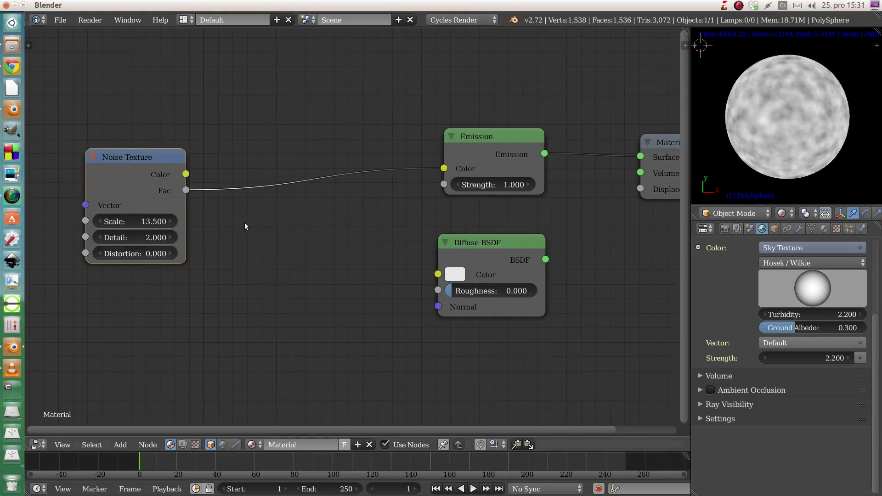
click(142, 221)
text(5)
key(Return)
Move the Noise Texture farther from the Emission and insert a ColorRamp into the link between them.
drag(123, 161, 84, 163)
middle_drag(413, 191, 540, 184)
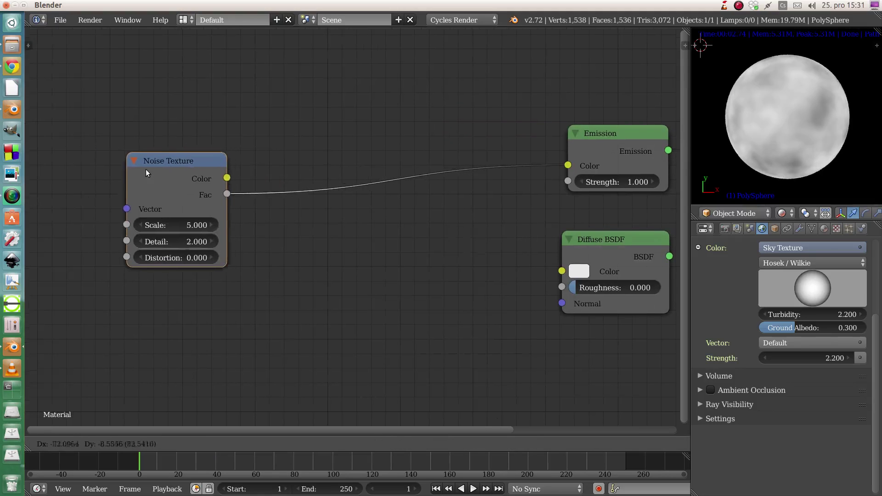
drag(120, 167, 94, 164)
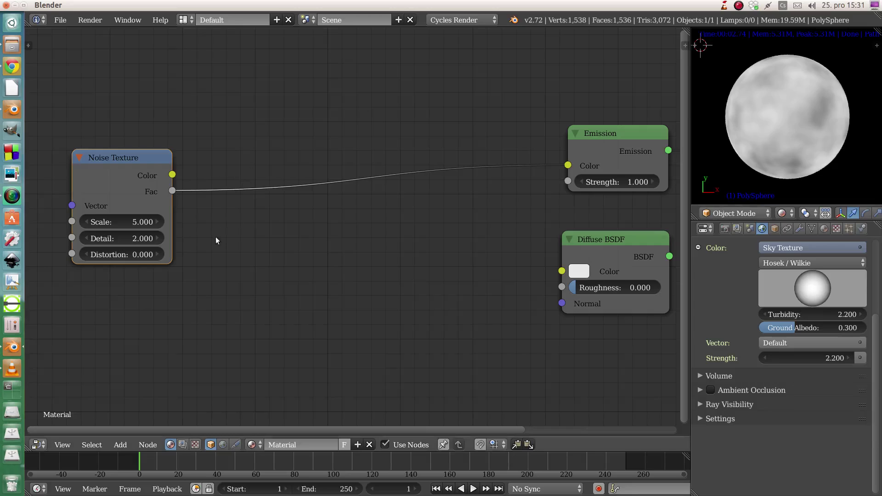
key(shift+a)
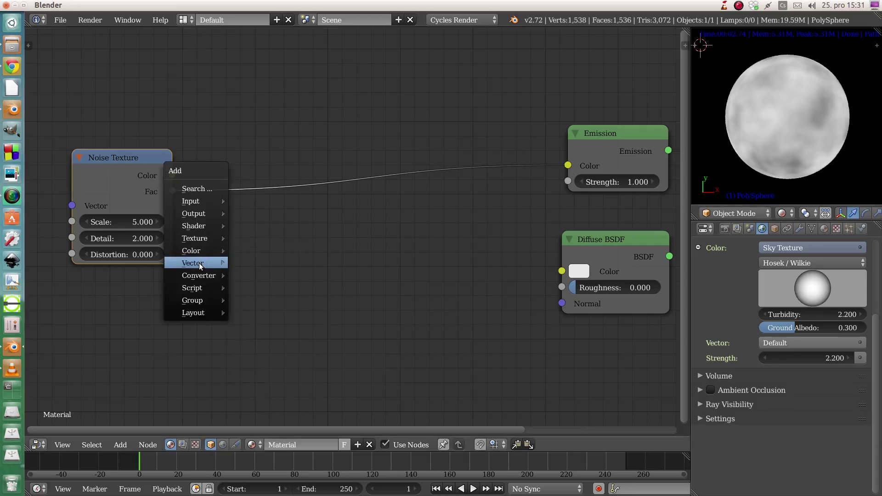
mouse_move(200, 274)
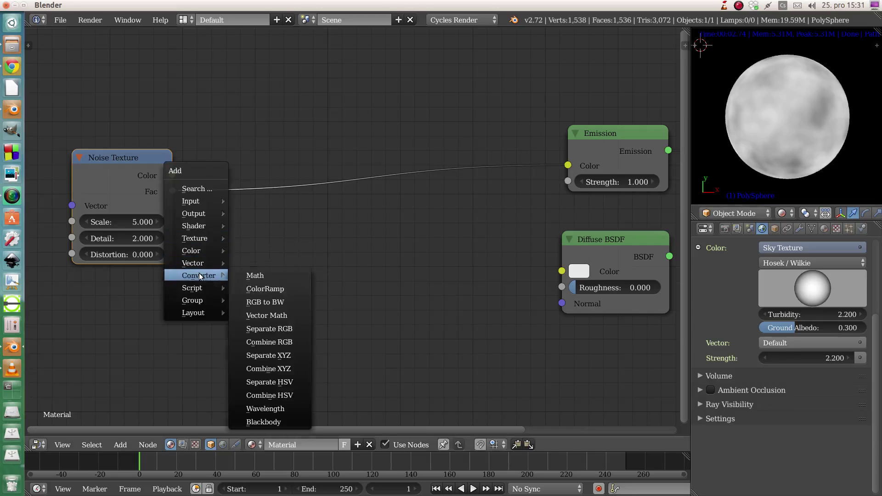
click(274, 291)
click(193, 136)
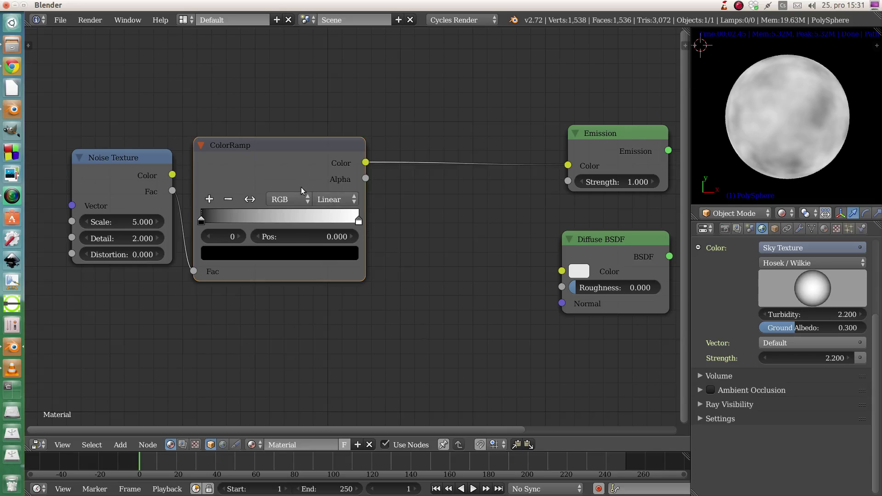
drag(132, 158, 109, 174)
drag(206, 150, 181, 155)
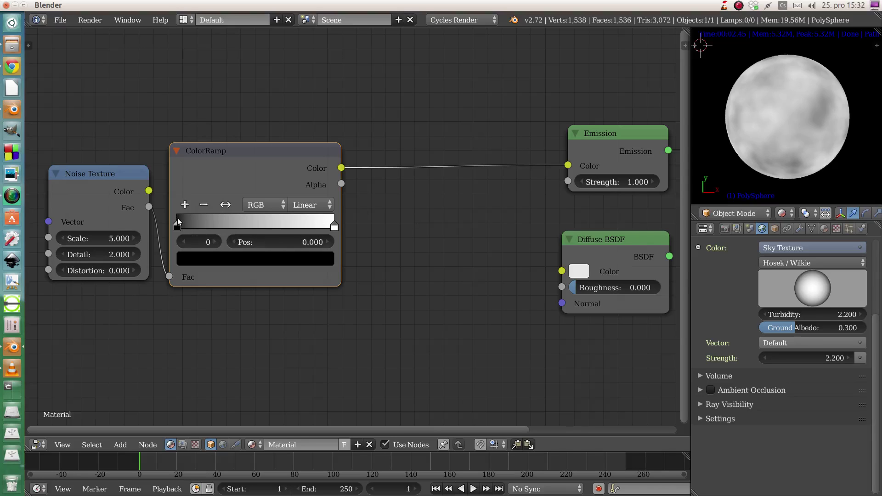
On frame 1, keyframe the ColorRamp's black stop at position 0.8 and its white stop at 1.0.
drag(176, 218, 308, 224)
click(308, 241)
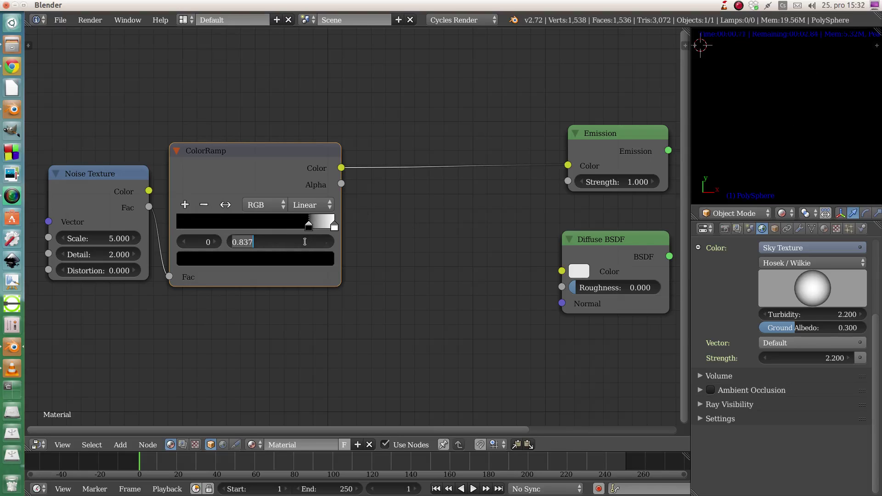
text(0.8)
key(Return)
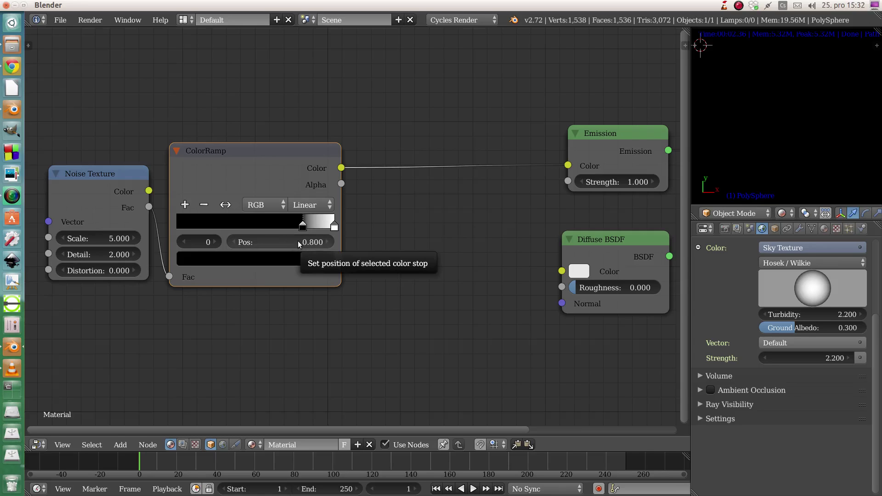
key(i)
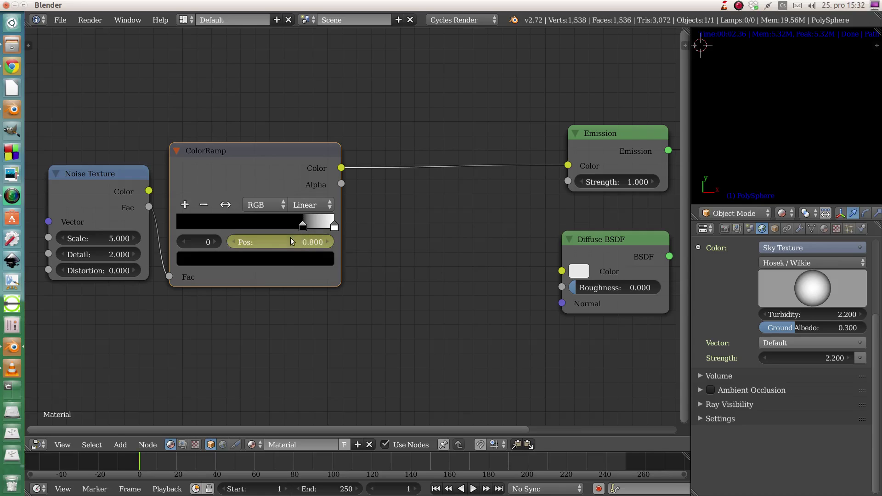
click(334, 222)
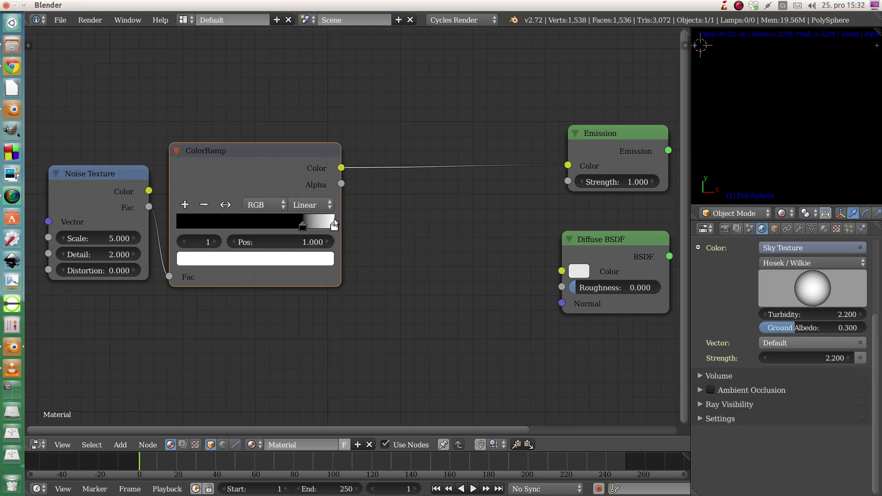
key(i)
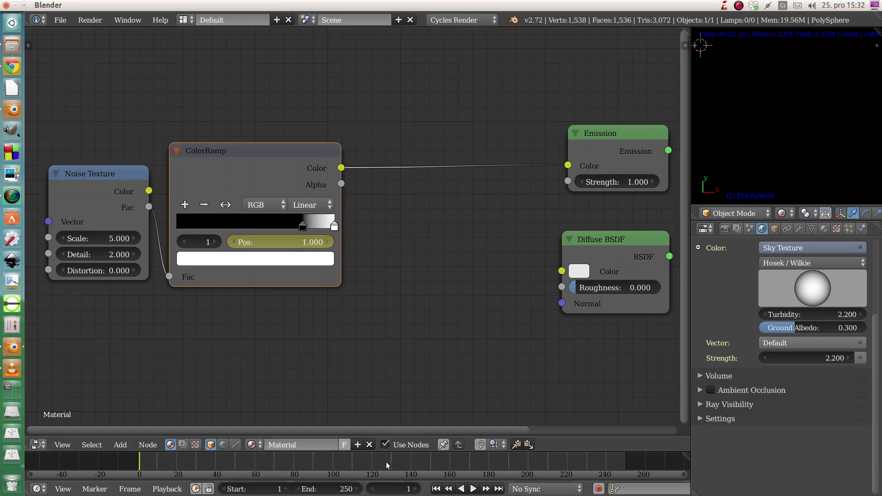
Go to frame 160 and keyframe the ColorRamp's black stop at position 0.
click(405, 490)
text(160)
key(Return)
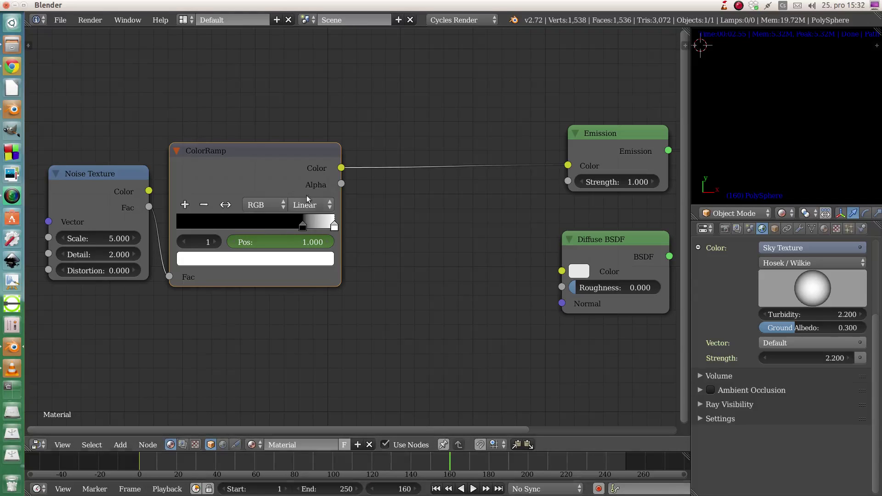
click(302, 216)
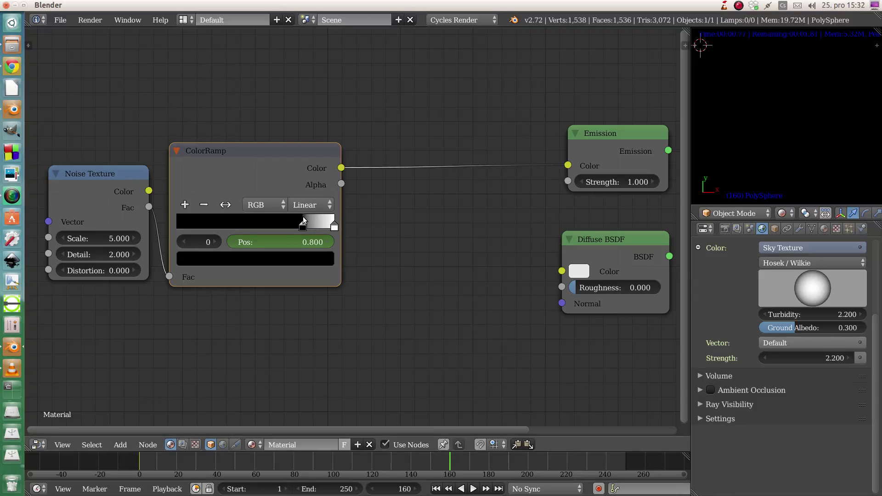
drag(302, 217, 163, 222)
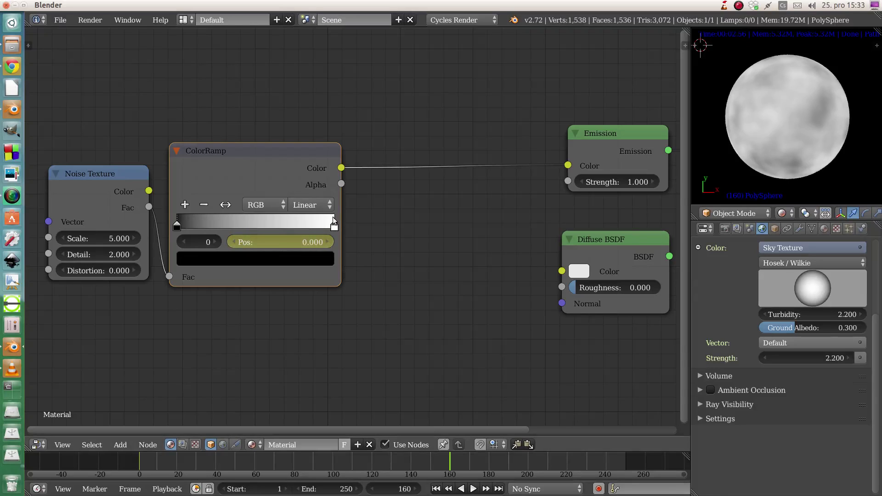
Keyframe the ColorRamp's white stop at position 0.2 on frame 160 and scrub the timeline back to frame 83.
drag(334, 220, 204, 221)
click(314, 240)
click(313, 241)
key(BackSpace)
key(BackSpace)
key(BackSpace)
text(2)
key(Return)
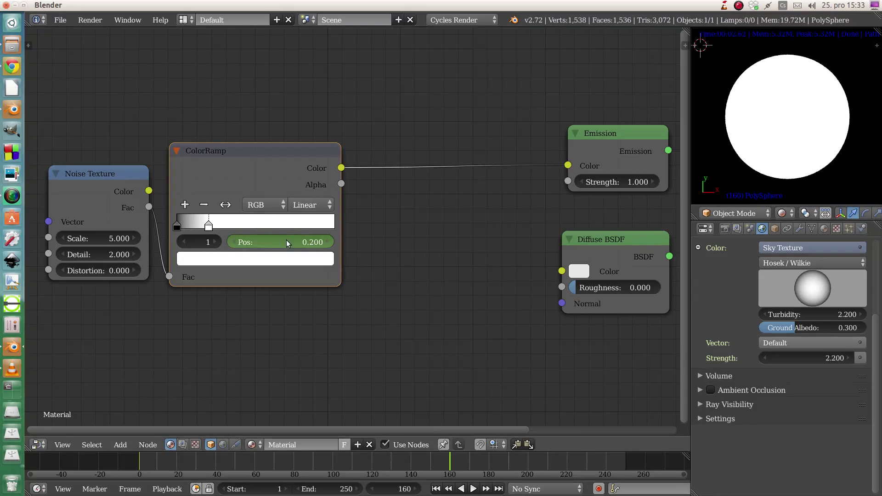
key(i)
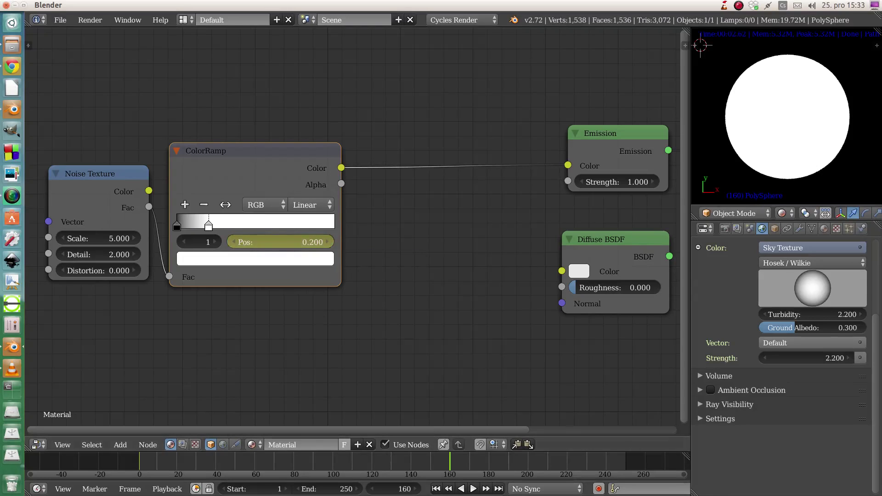
key(Down)
drag(446, 466, 299, 465)
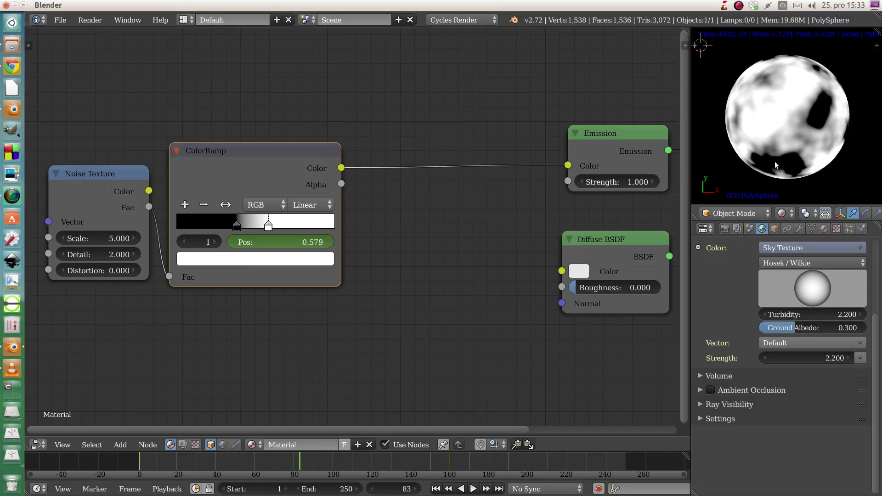
Move the Diffuse BSDF between the ColorRamp and the Emission, slightly below them, and change its color to pale blue.
scroll(214, 218, down, 3)
ctrl+scroll(370, 211, left, 3)
drag(222, 192, 101, 200)
drag(335, 166, 254, 172)
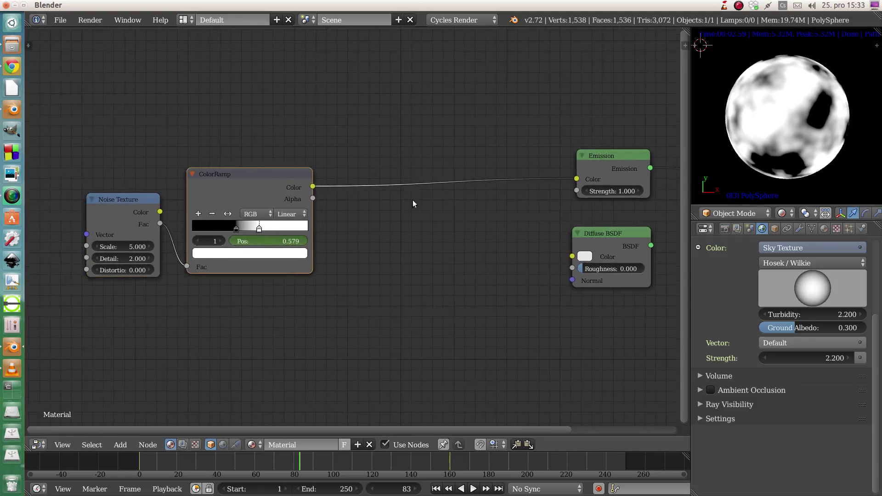
middle_drag(399, 198, 286, 185)
drag(475, 221, 378, 212)
click(349, 234)
drag(391, 115, 390, 112)
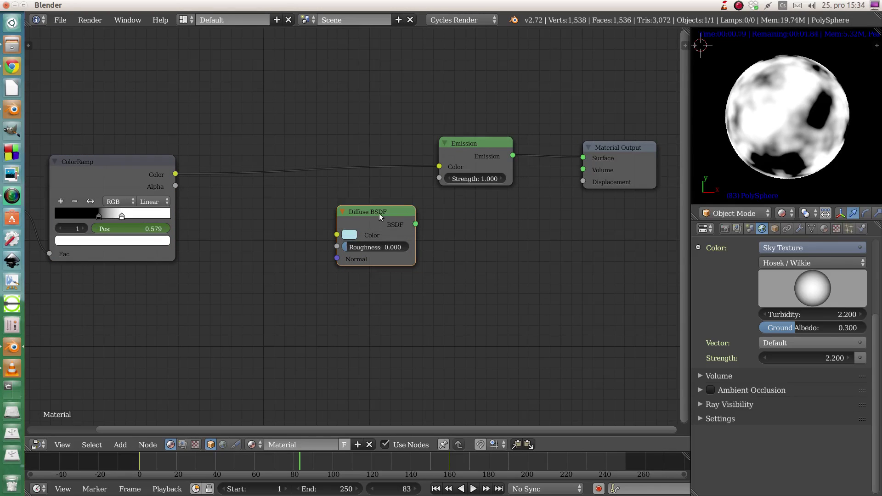
drag(379, 213, 366, 220)
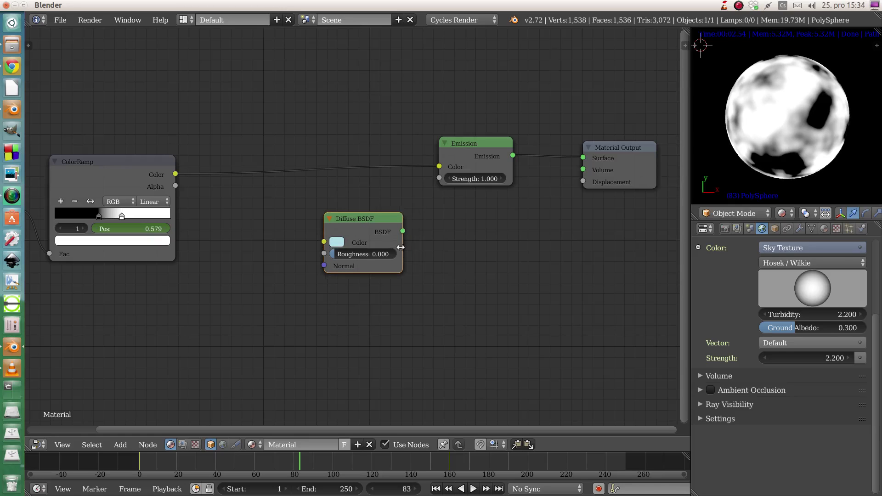
Add a Transparent BSDF directly beneath the Diffuse BSDF.
key(shift+a)
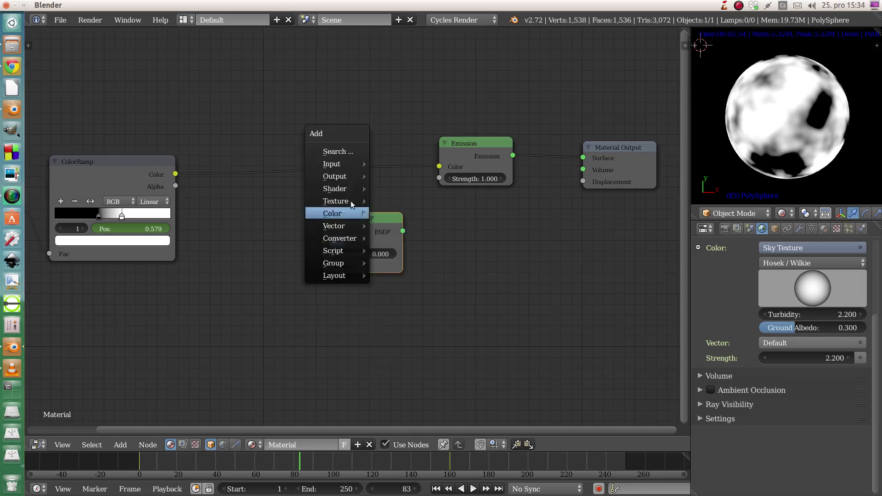
mouse_move(348, 187)
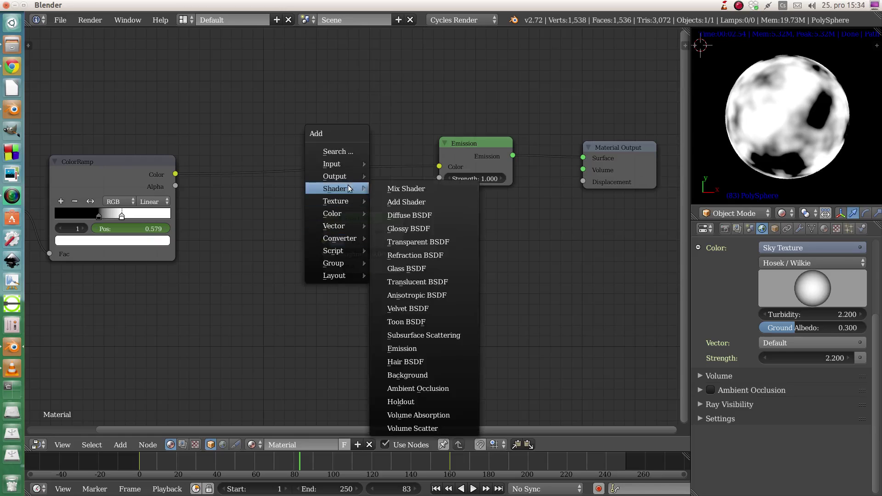
click(428, 240)
click(324, 282)
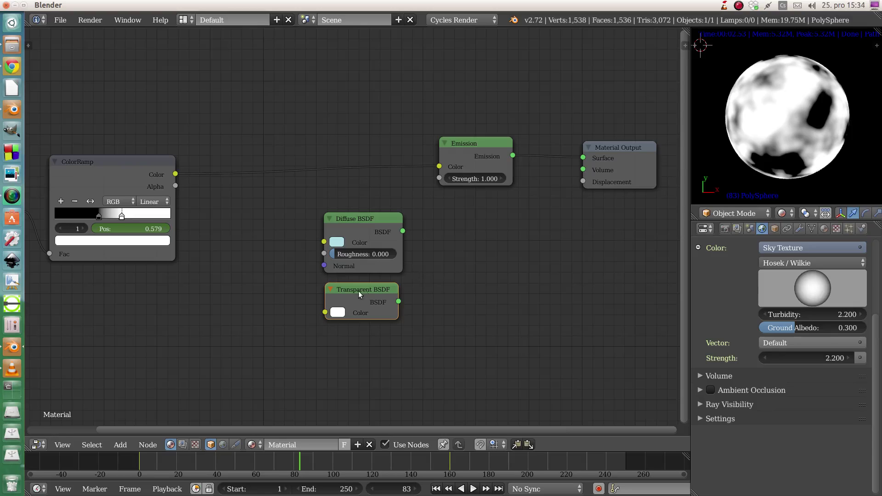
drag(359, 290, 359, 288)
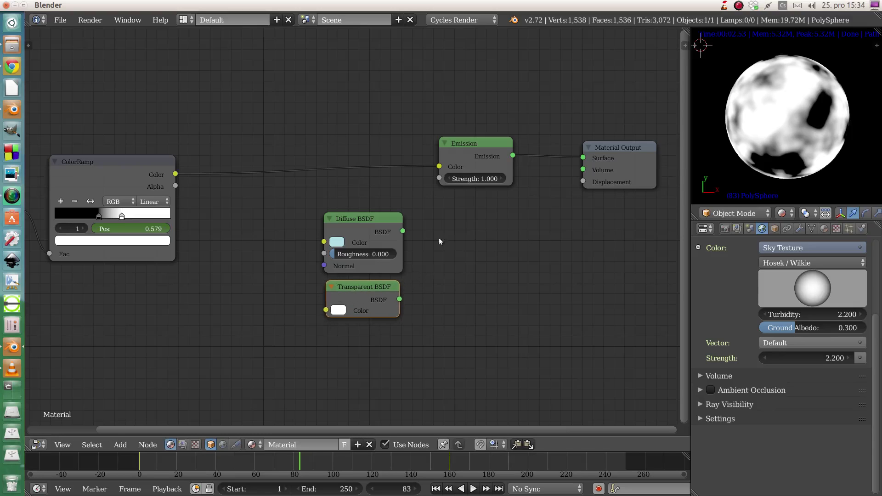
Add a Mix Shader and connect the Diffuse BSDF to its first Shader input and the Transparent BSDF to its second.
key(shift+a)
mouse_move(421, 248)
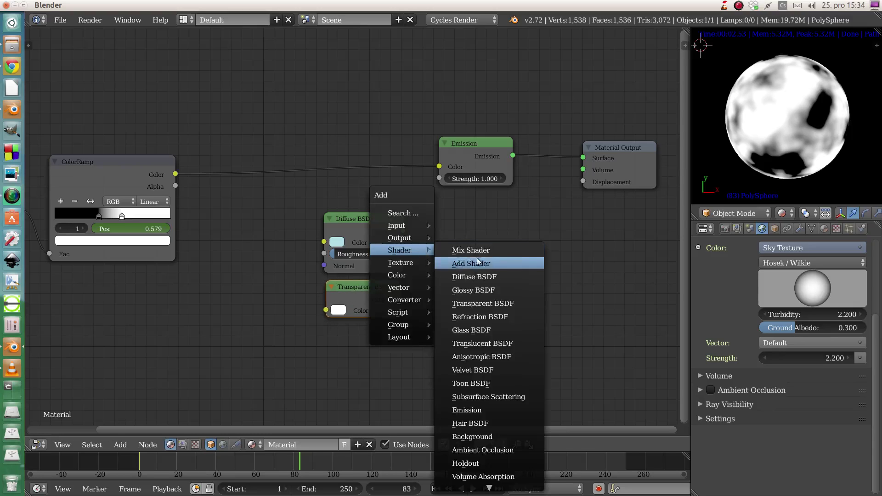
click(478, 248)
click(478, 223)
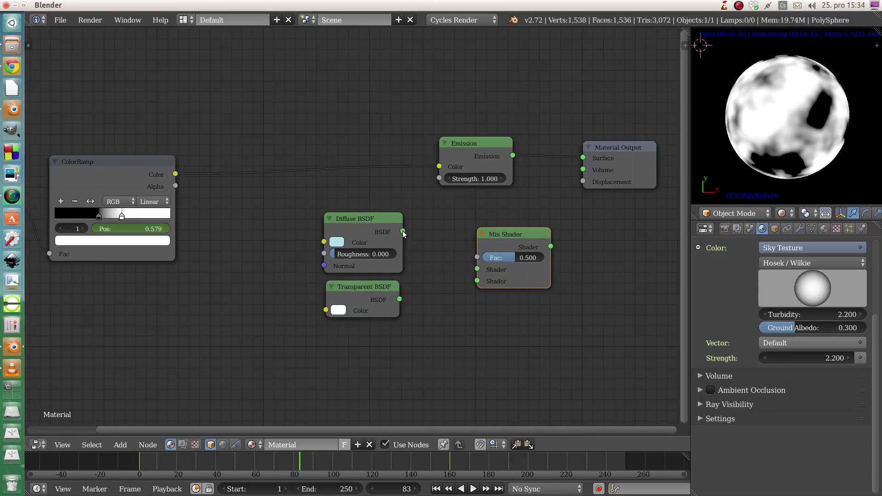
drag(402, 231, 474, 270)
drag(400, 299, 479, 280)
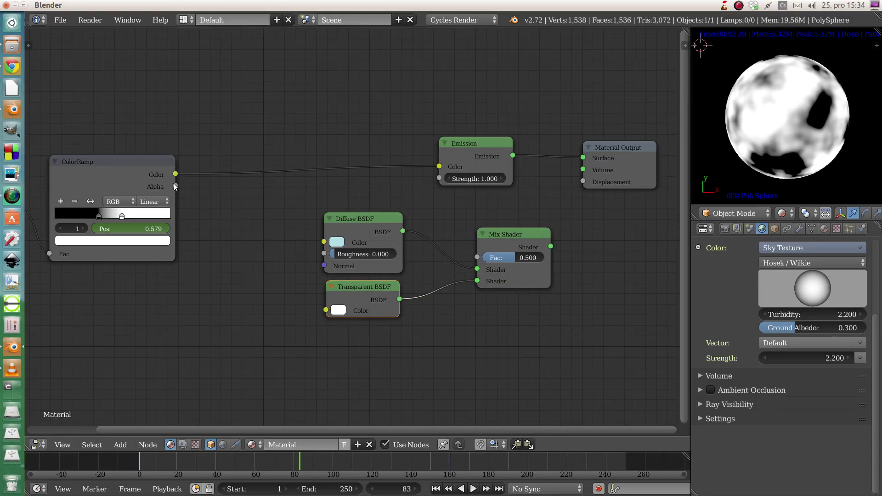
Connect the ColorRamp's Color to the Mix Shader's Fac and the Mix Shader to the Material Output's Surface, then shift the Mix Shader closer to the BSDFs.
mouse_move(175, 174)
mouse_down()
mouse_move(257, 190)
mouse_move(319, 166)
mouse_move(367, 186)
mouse_move(335, 246)
mouse_move(341, 240)
mouse_up()
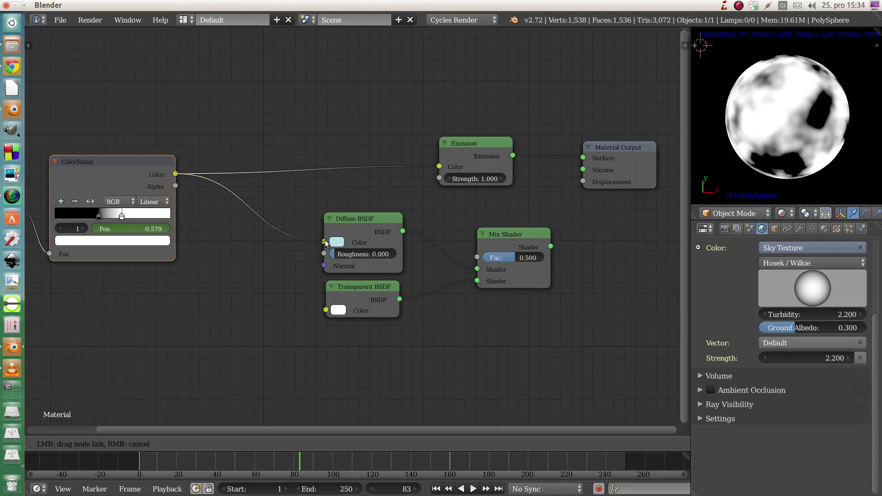
drag(325, 243, 485, 261)
drag(551, 247, 583, 158)
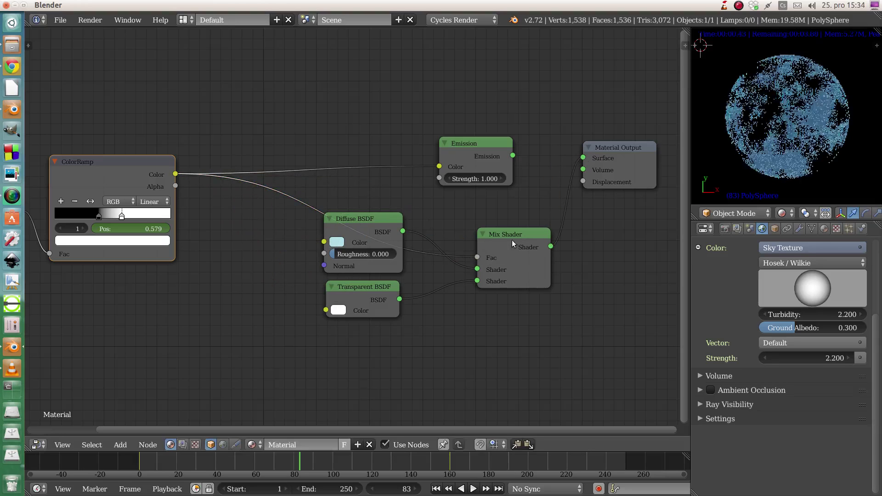
drag(497, 239, 473, 242)
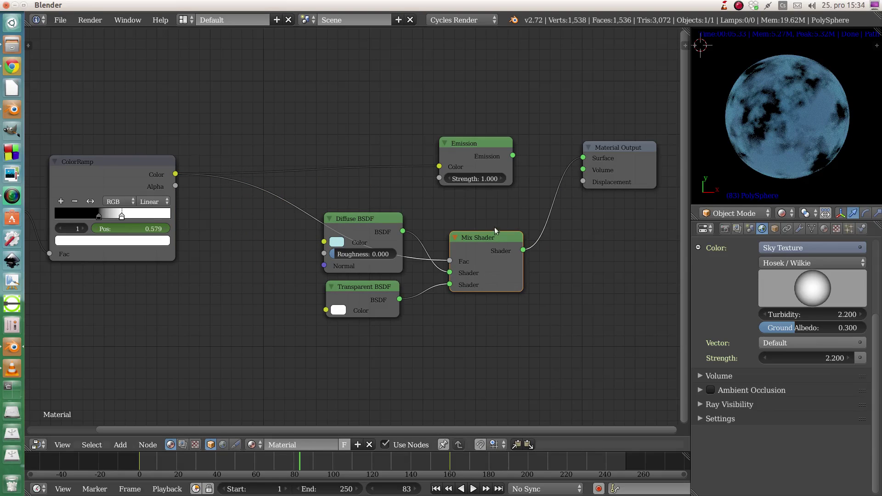
Shift the Diffuse BSDF, Transparent BSDF and Mix Shader closer to the ColorRamp, and connect the Emission to the Material Output's Surface.
drag(359, 288, 360, 291)
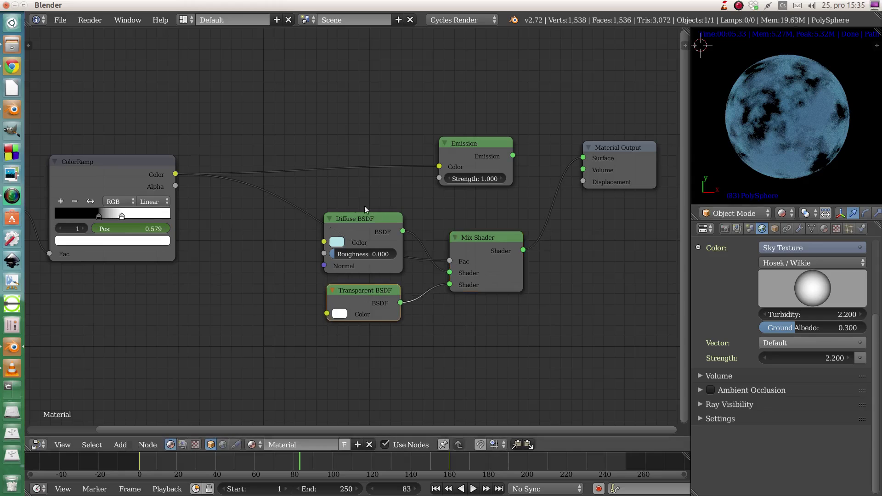
drag(348, 223, 288, 237)
drag(348, 292, 287, 309)
drag(480, 239, 423, 244)
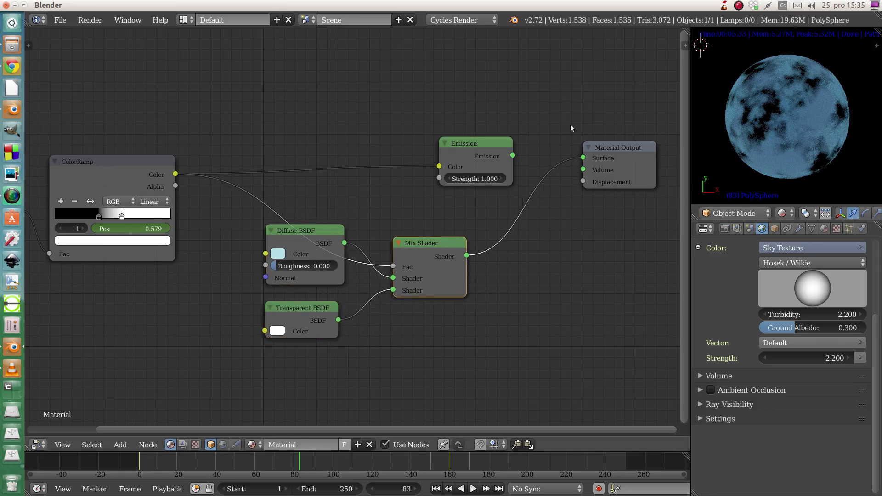
middle_drag(238, 154, 247, 175)
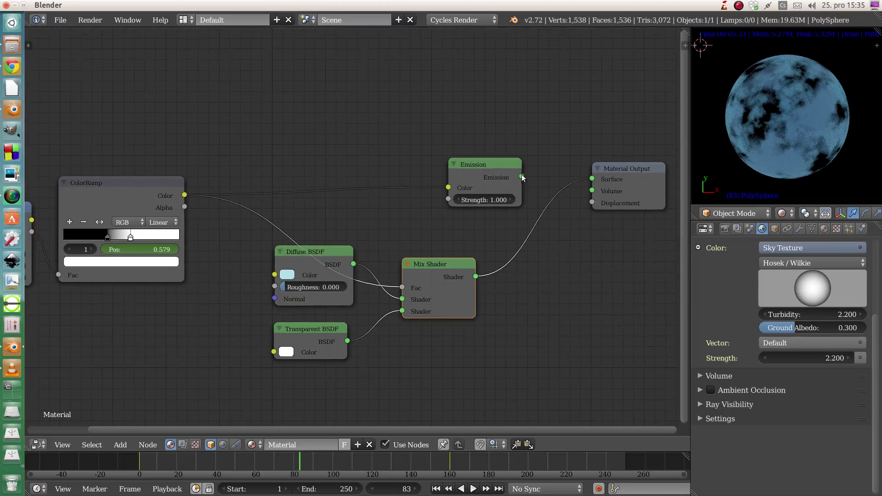
drag(521, 177, 594, 178)
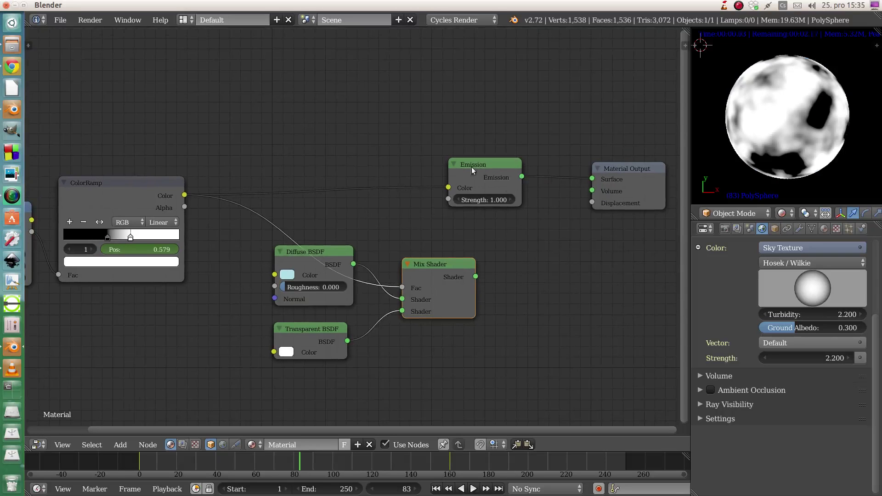
Duplicate the ColorRamp, insert the copy into the link between the original and the Emission, and place it above the original.
middle_drag(158, 159, 305, 177)
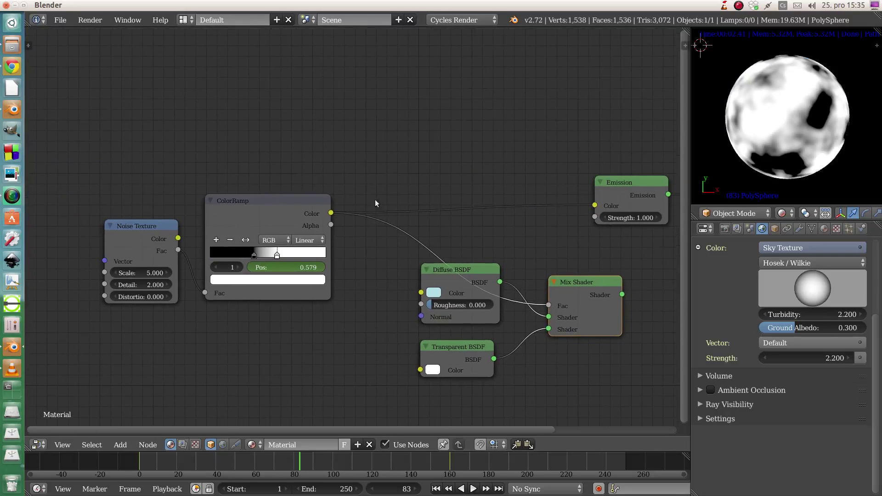
click(227, 200)
key(shift+d)
click(464, 132)
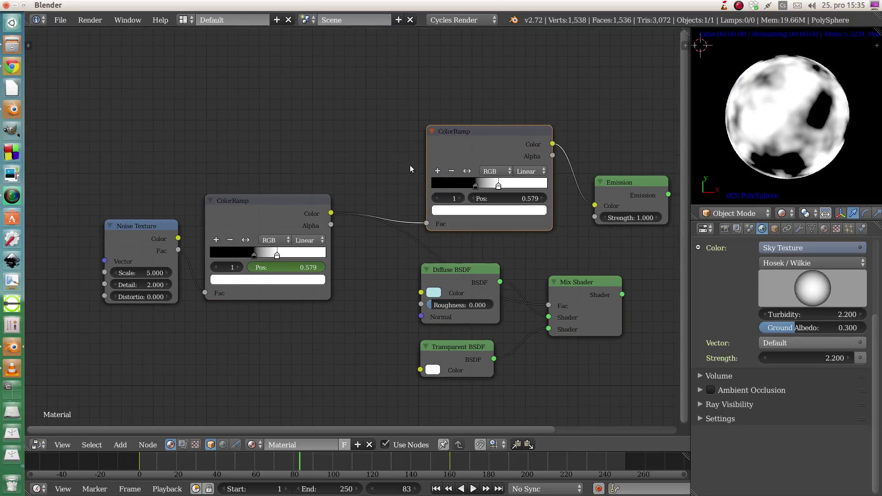
key(g)
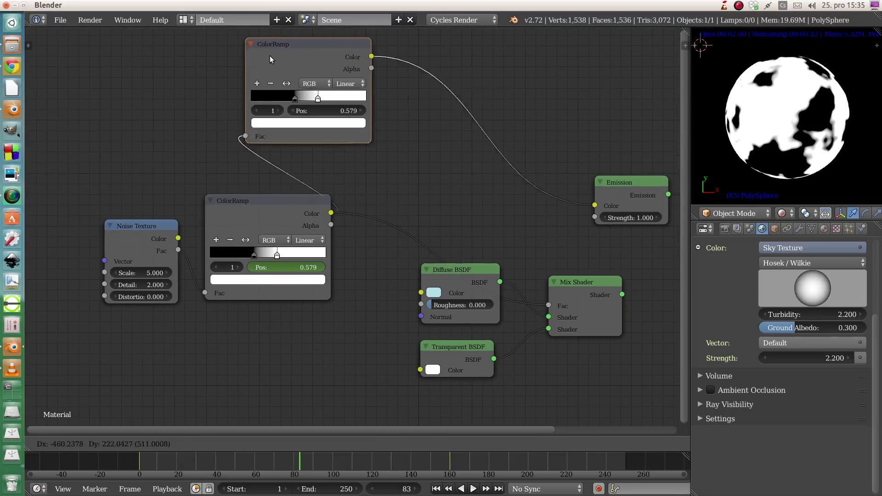
click(271, 73)
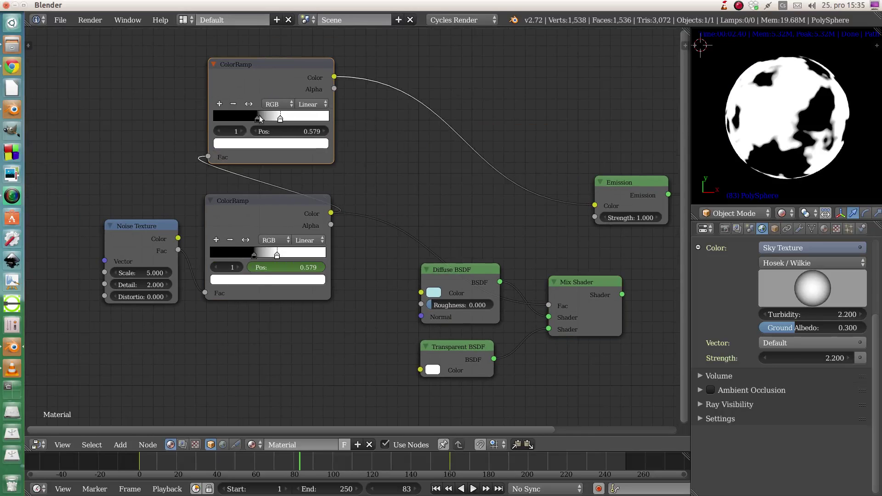
Spread the upper ColorRamp's stops toward both ends, with the white stop at about 0.925, and change that stop's color to black.
scroll(262, 116, up, 1)
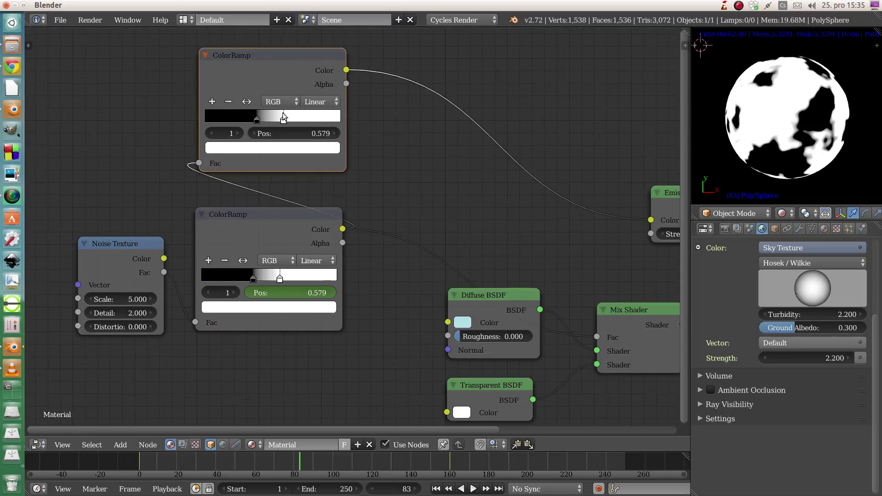
drag(284, 116, 345, 120)
drag(256, 119, 214, 117)
click(330, 118)
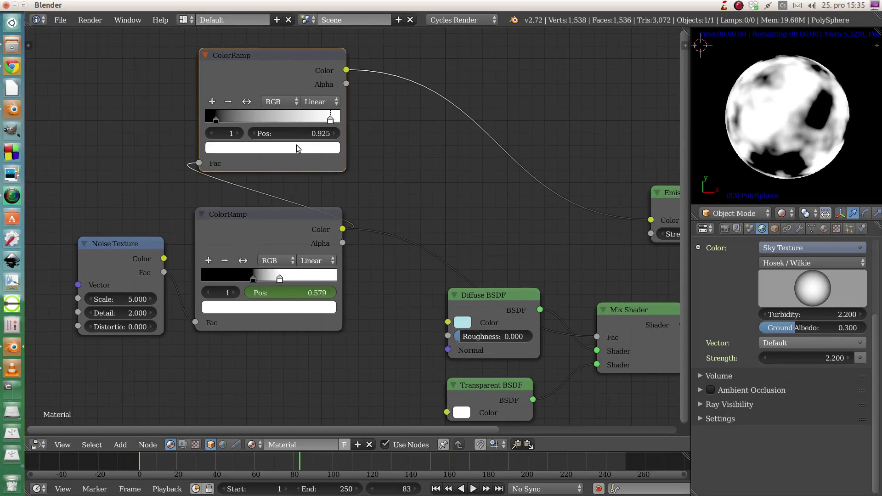
click(299, 148)
drag(313, 184, 312, 251)
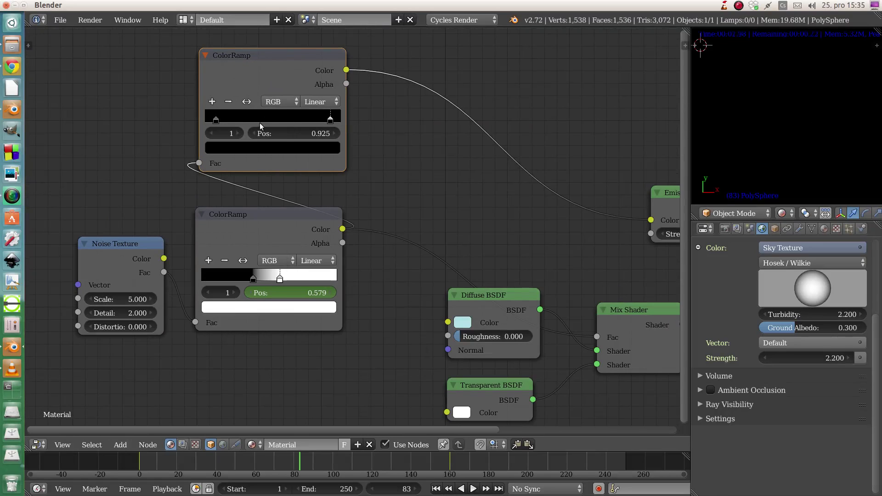
Add a middle stop to the upper ColorRamp and set its color to white.
click(212, 101)
click(236, 148)
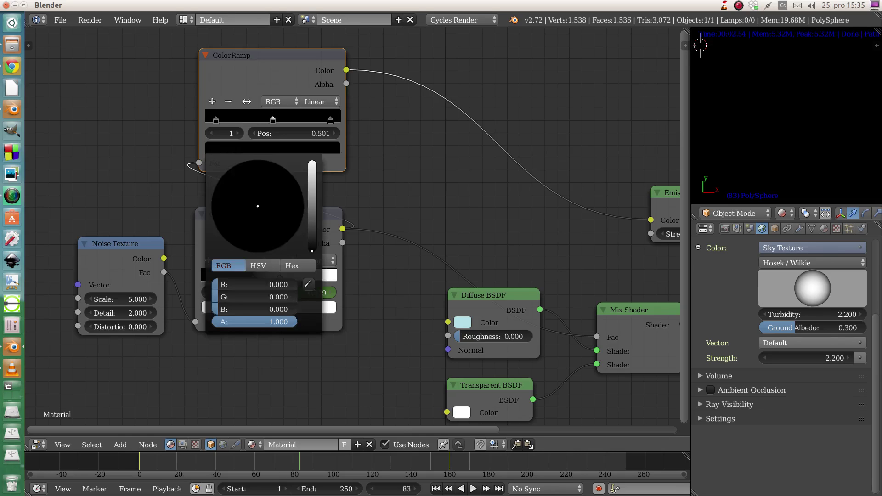
drag(312, 251, 312, 162)
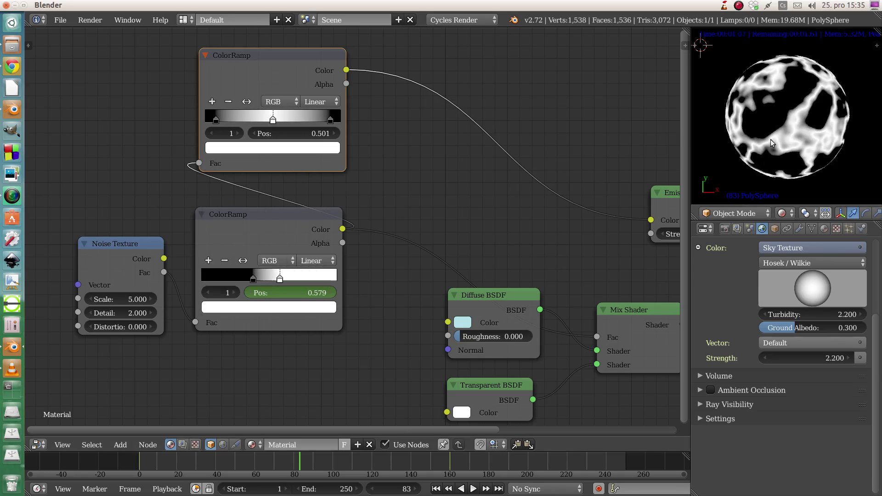
Move the upper ColorRamp's outer black stops inward to about 0.165 and 0.847.
middle_drag(792, 131, 819, 131)
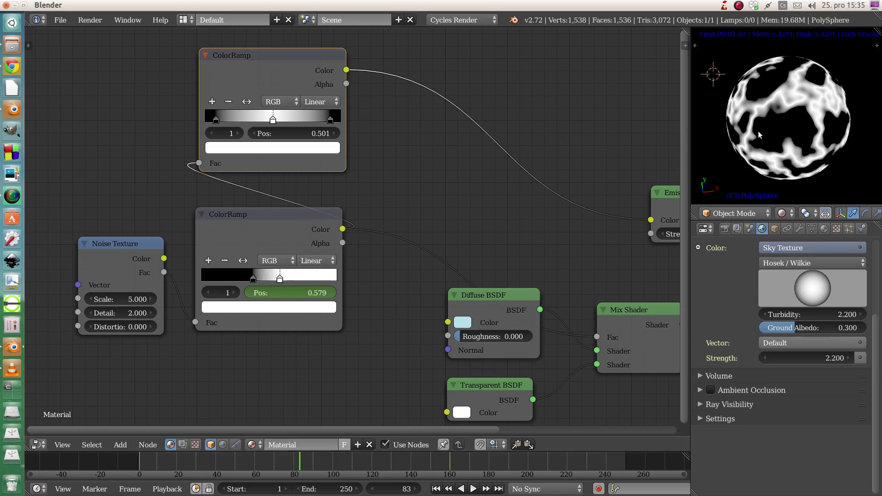
drag(216, 119, 229, 116)
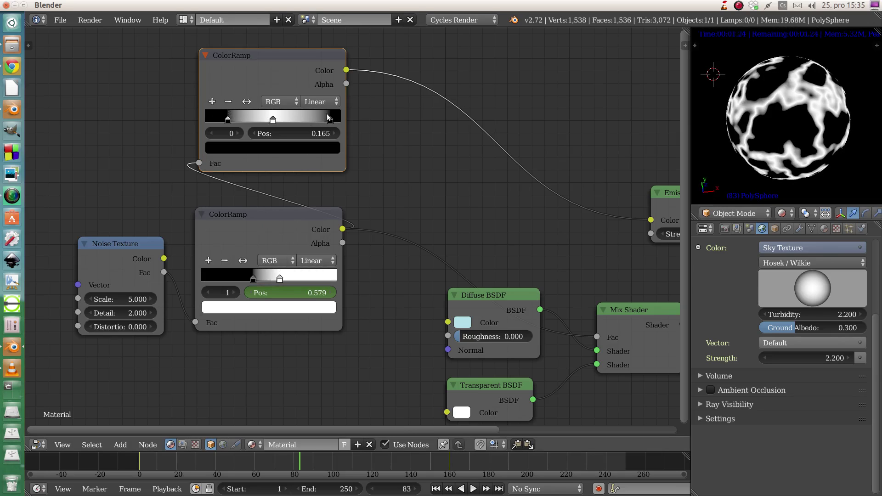
drag(329, 118, 320, 119)
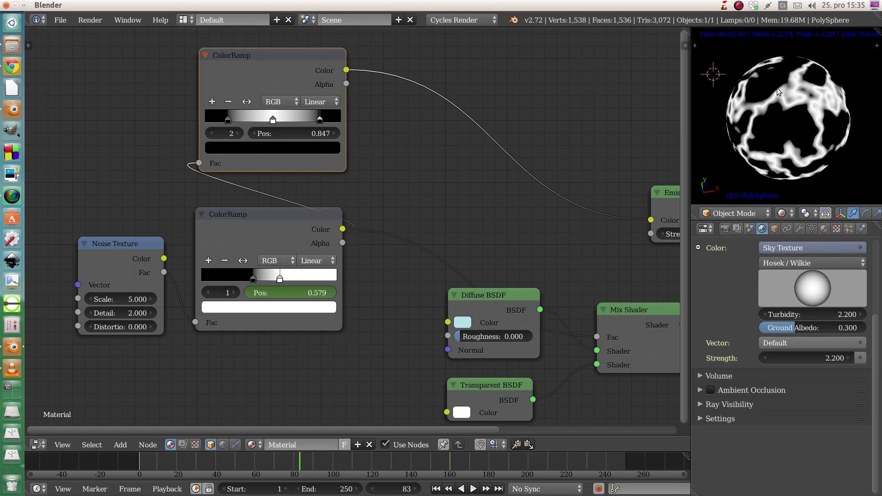
Detach the Emission from the upper ColorRamp, place it beneath the Mix Shader, and set its color to red.
middle_drag(496, 195, 329, 171)
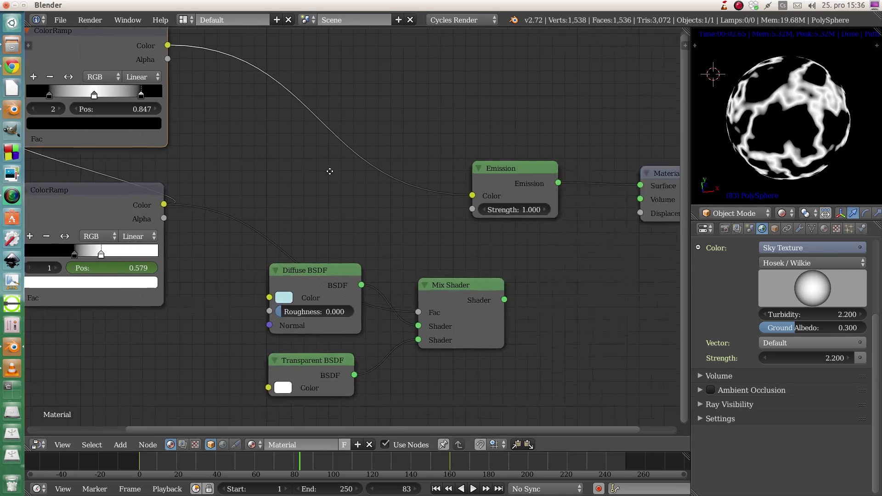
scroll(362, 177, down, 3)
middle_drag(487, 193, 385, 173)
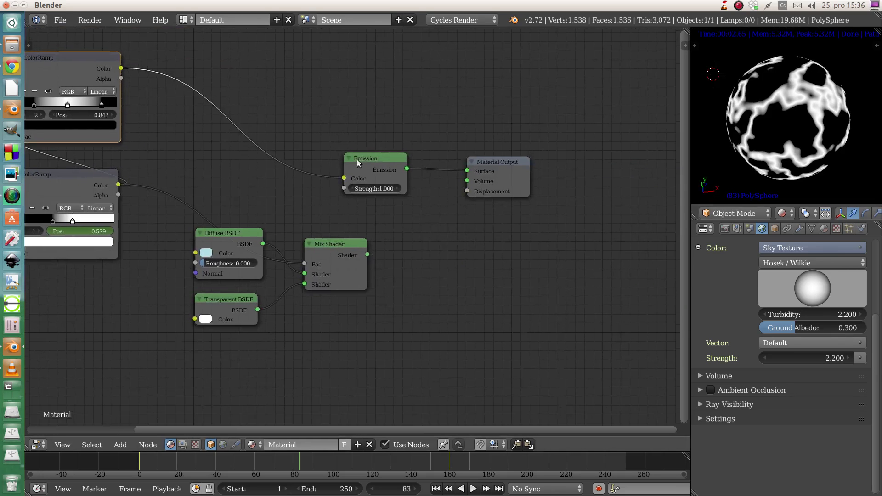
drag(356, 160, 282, 183)
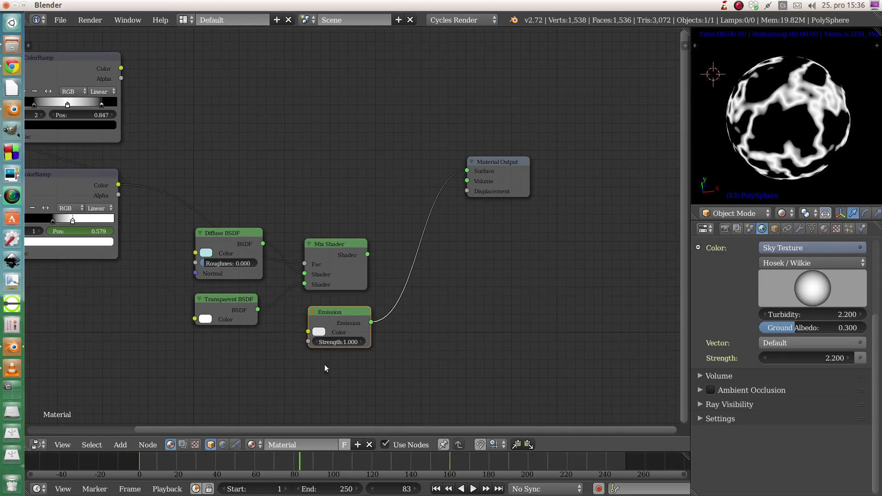
click(318, 332)
drag(350, 234, 350, 263)
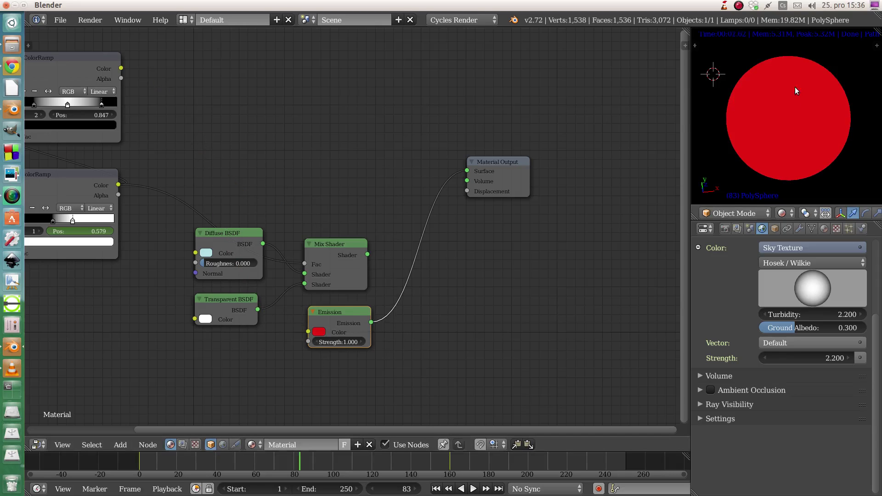
Move the Material Output farther away and insert a second Mix Shader into the link between the Emission and the Material Output.
drag(493, 163, 574, 161)
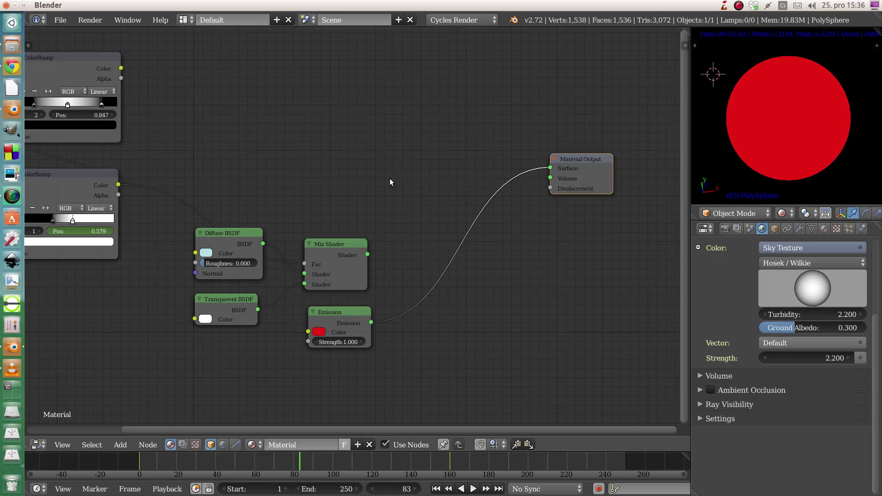
key(shift+d)
click(462, 232)
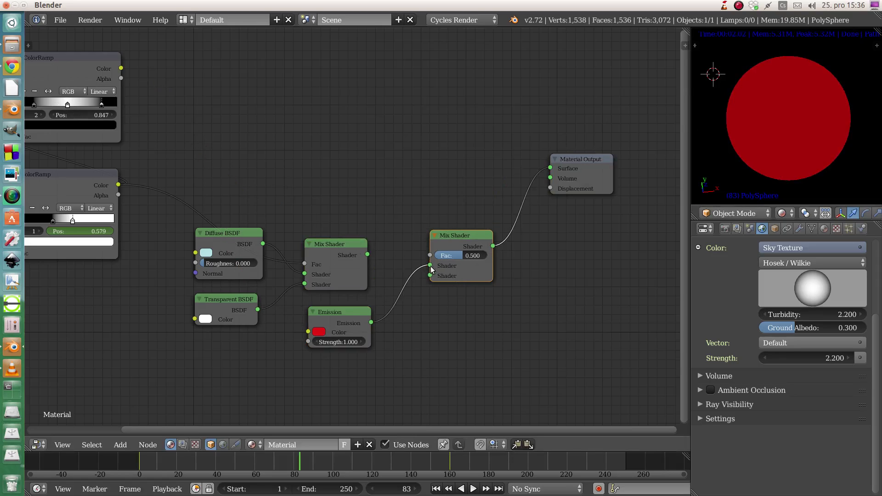
On the second Mix Shader, connect the first Mix Shader to the first Shader input, Emission to the second, and the upper ColorRamp's Color to Fac.
mouse_move(431, 266)
mouse_down()
mouse_move(413, 275)
mouse_move(433, 277)
mouse_up()
drag(328, 246, 341, 243)
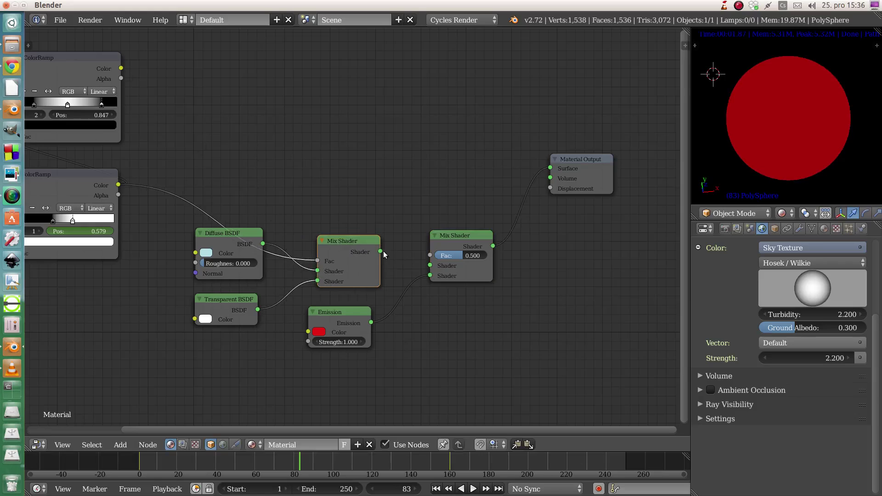
drag(381, 251, 434, 268)
drag(121, 68, 431, 256)
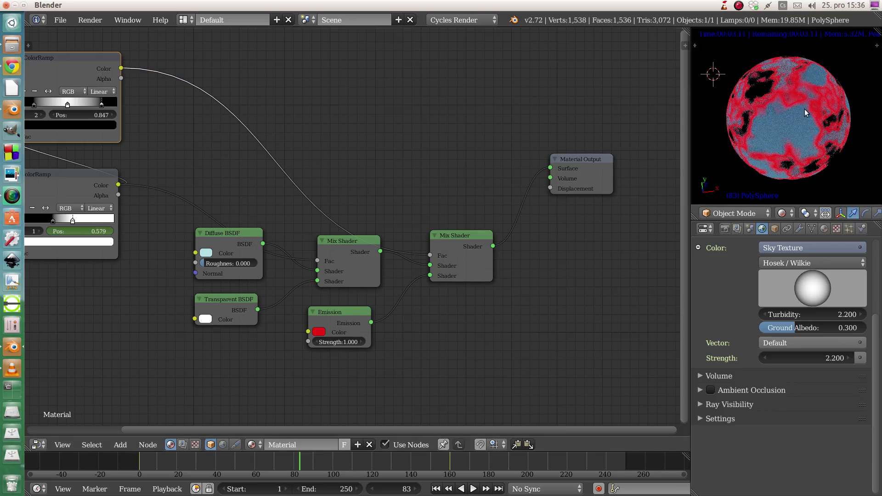
Check the burning effect at frames 52, 122, 91, 67, 39 and 103, and bring up the rendered out0001-0160.avi in VLC for comparison.
click(297, 461)
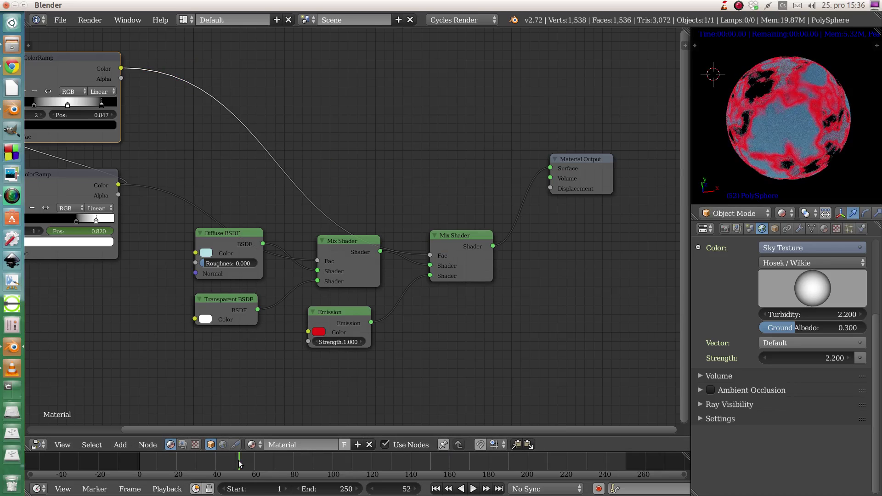
click(375, 459)
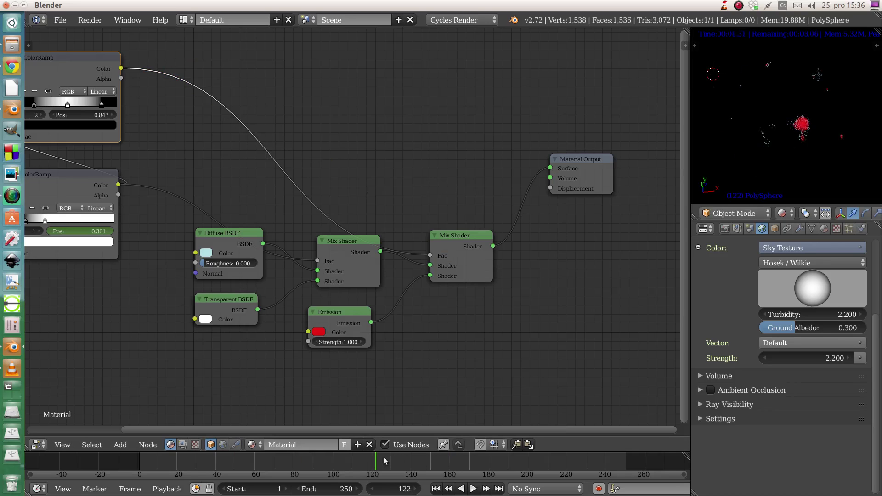
click(315, 459)
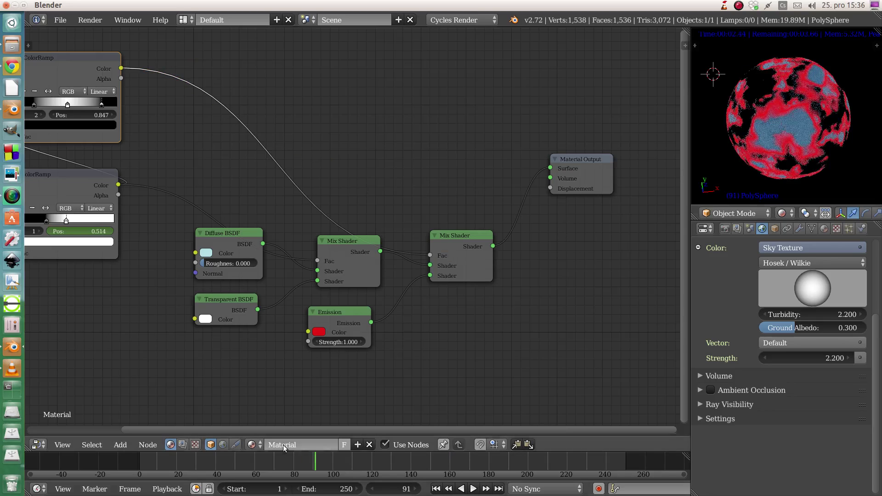
click(268, 459)
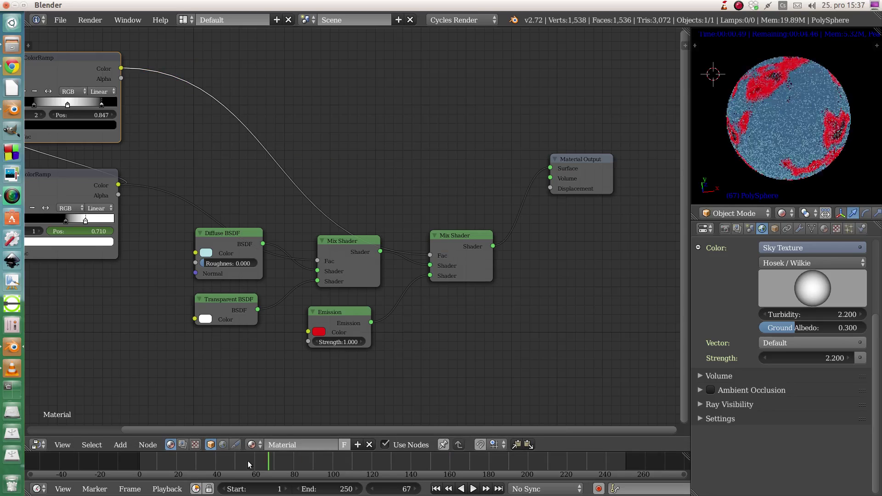
click(214, 457)
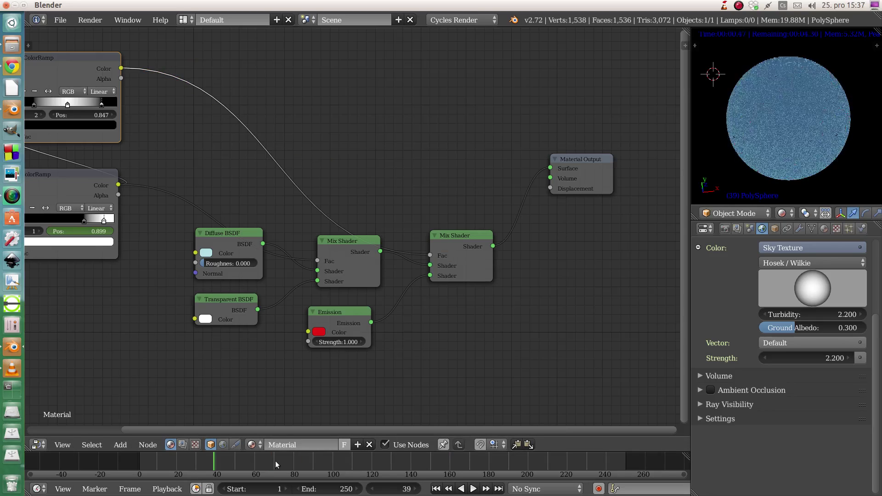
click(337, 459)
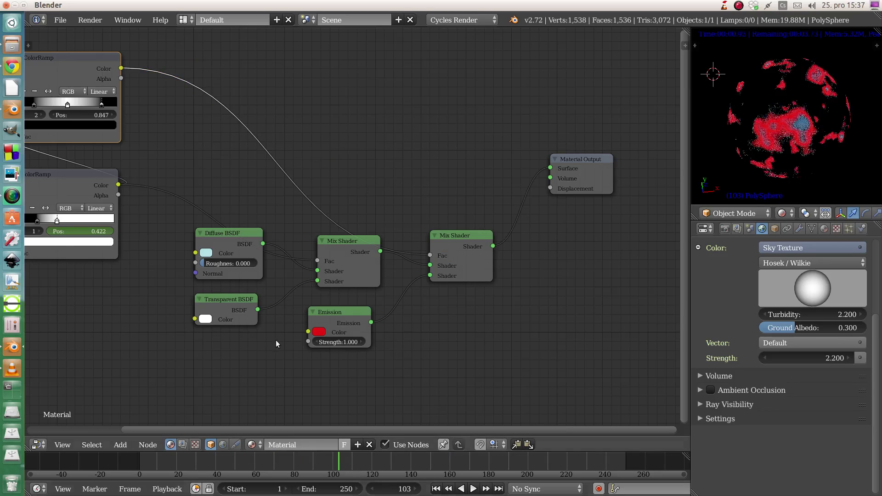
click(16, 370)
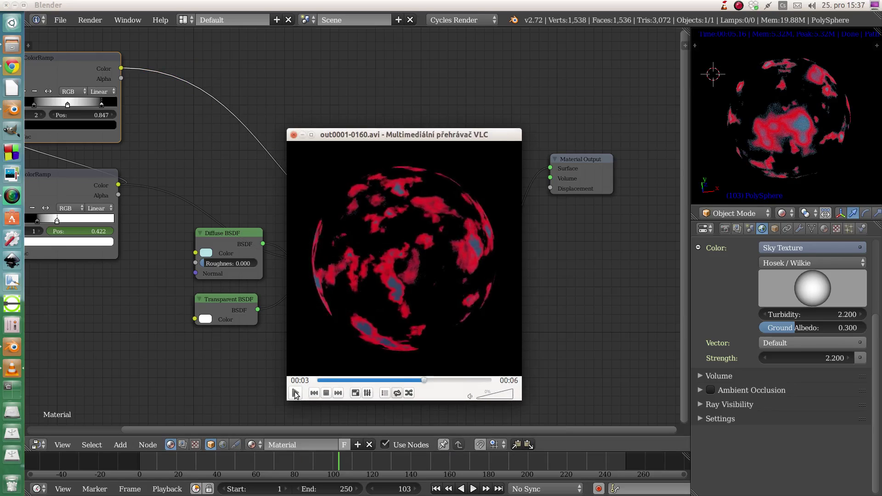